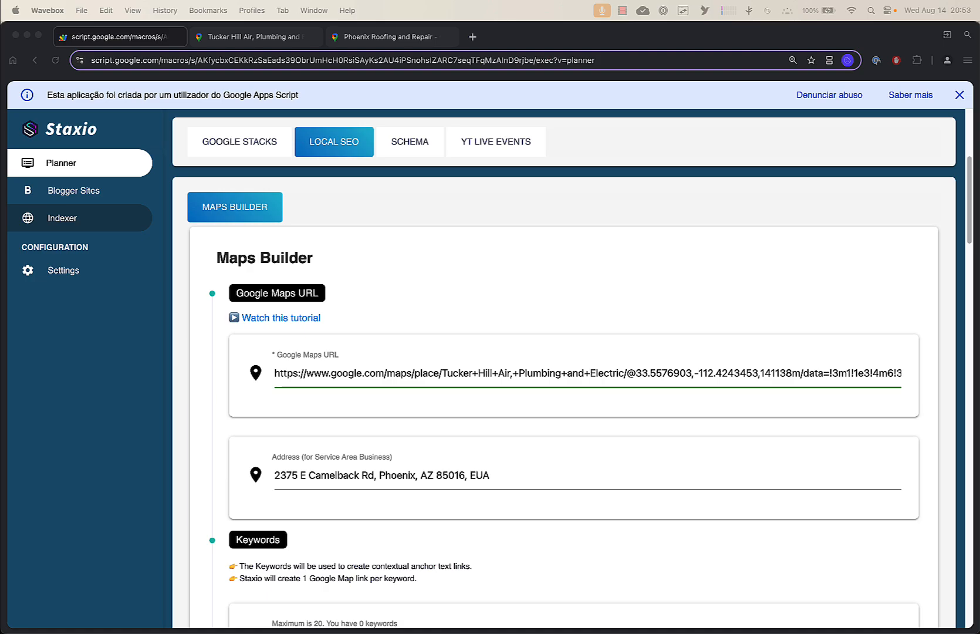
Compare the Tucker Hill and Phoenix Roofing business listings in the open map tabs, then return to the Maps Builder
left_click(260, 43)
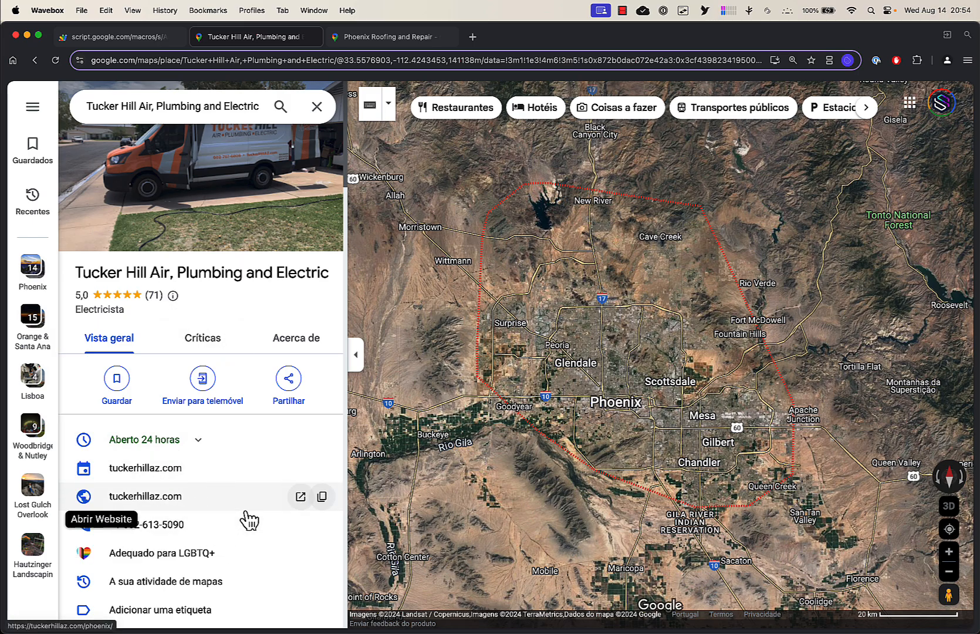
left_click(375, 37)
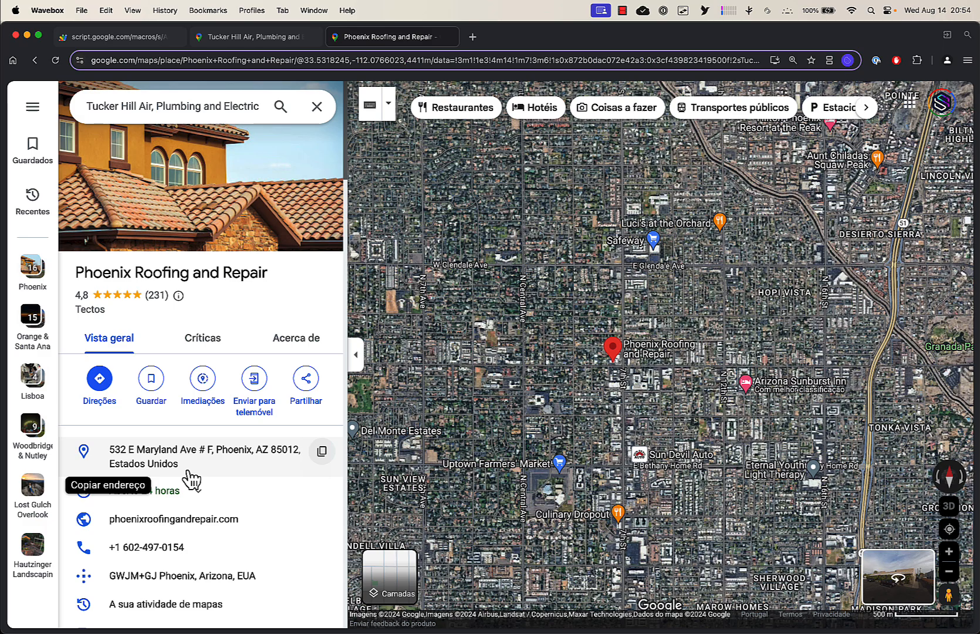
left_click(260, 38)
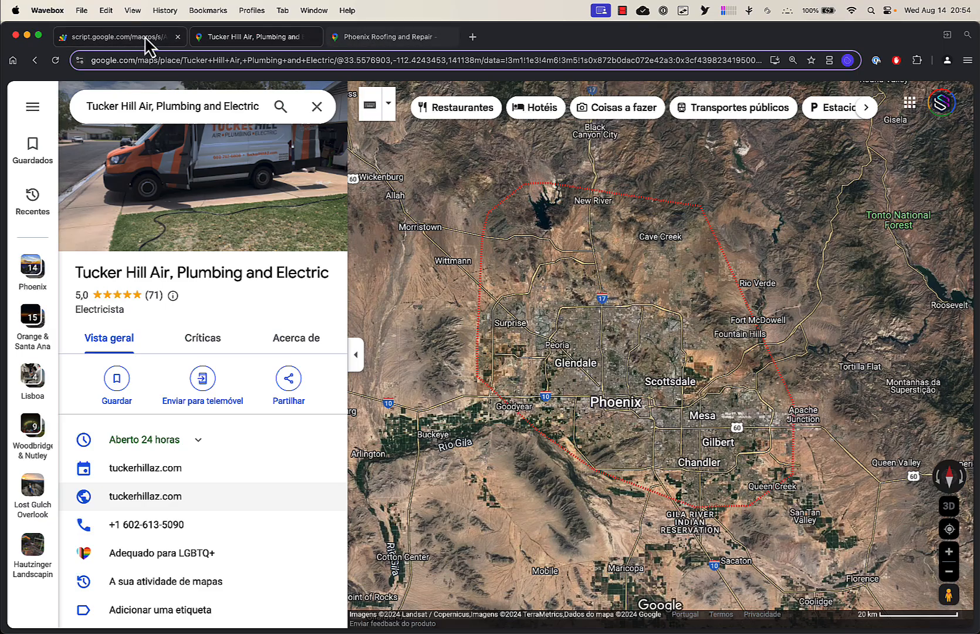
left_click(372, 44)
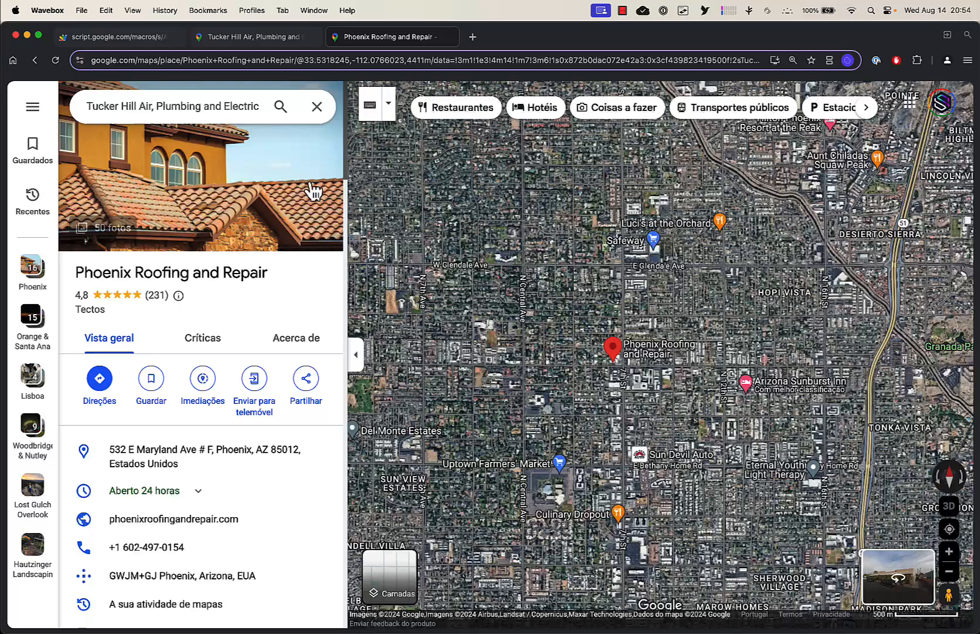
left_click(244, 39)
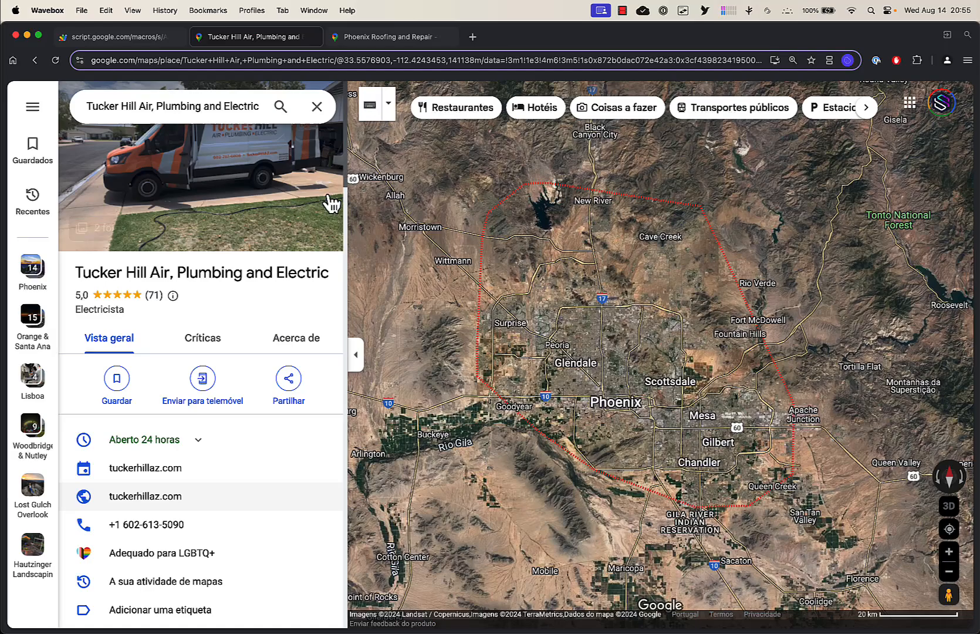
left_click(254, 58)
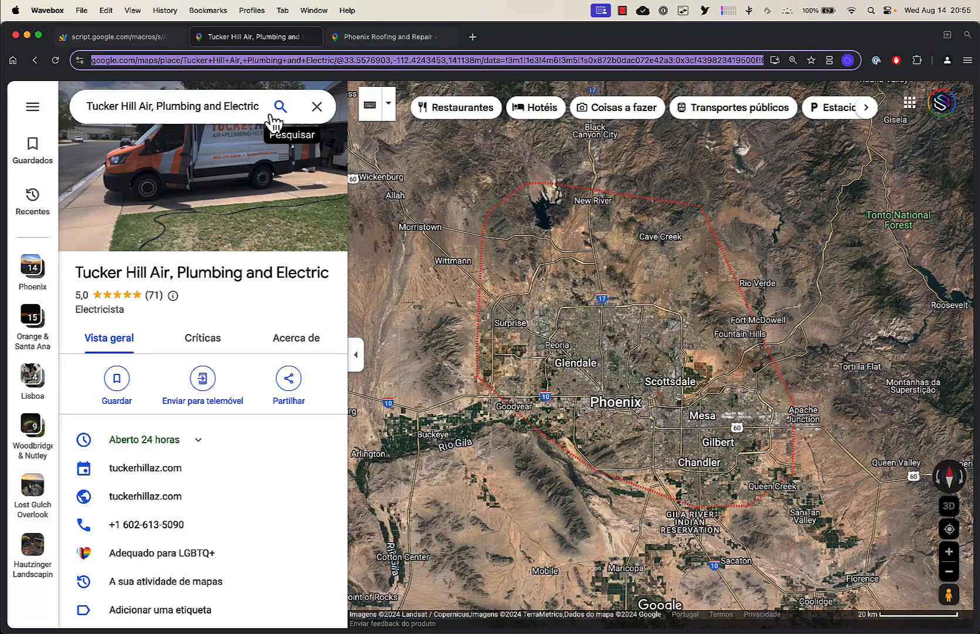
left_click(122, 35)
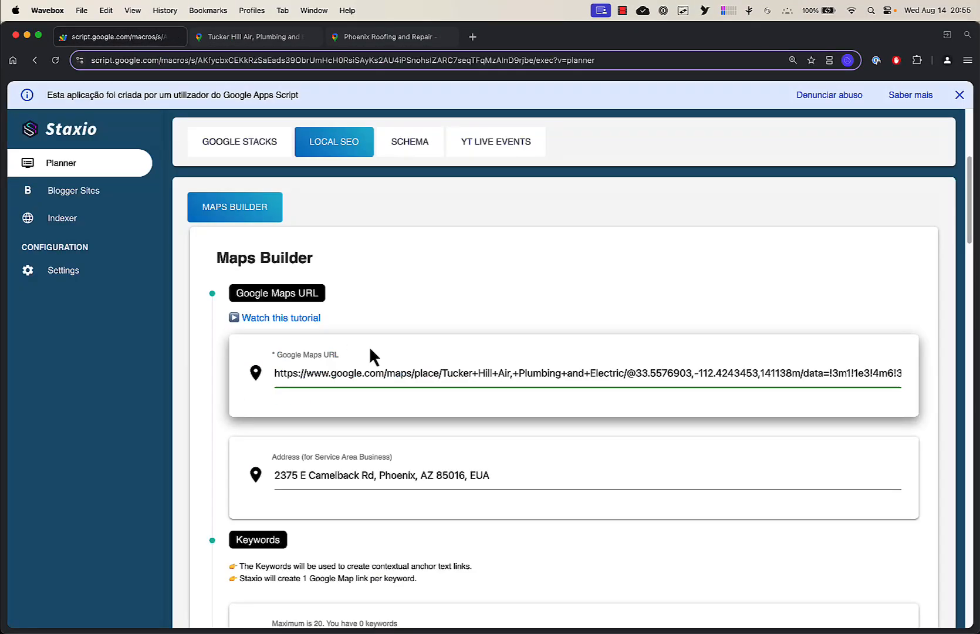
Clear the Address (for Service Area Business) field so the map is built from the Google Maps URL only
scroll(369, 349, "down", 10)
scroll(370, 349, "down", 12)
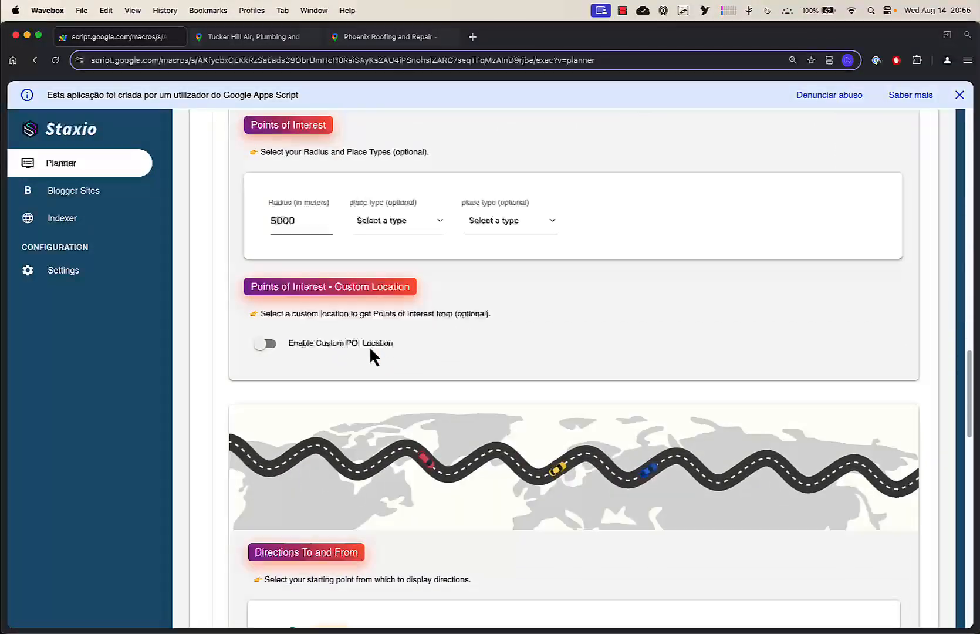
scroll(369, 345, "down", 4)
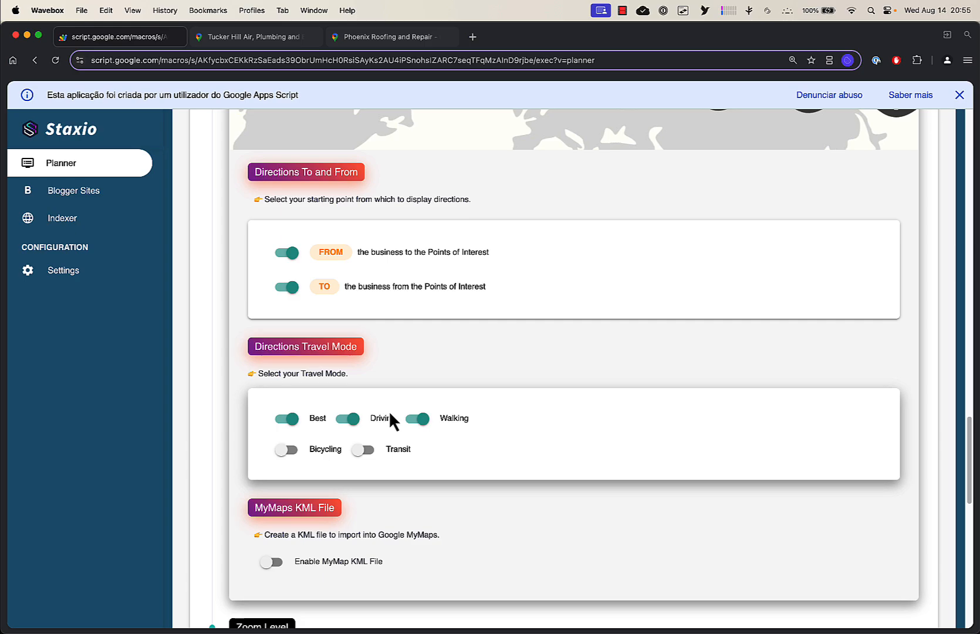
scroll(407, 340, "up", 10)
scroll(409, 351, "up", 15)
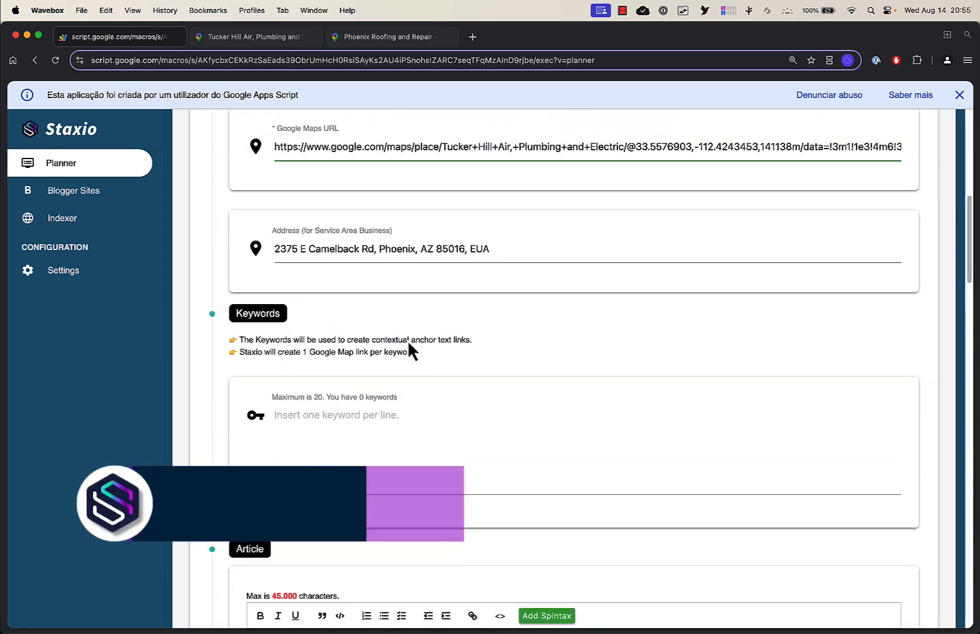
left_click_drag(499, 419, 250, 411)
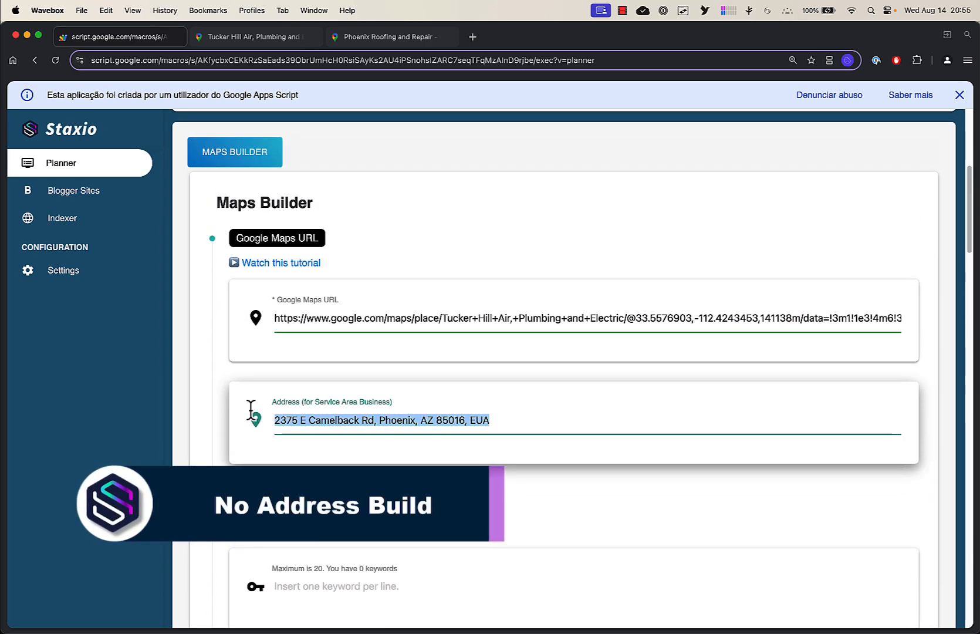
key("BackSpace")
left_click(354, 297)
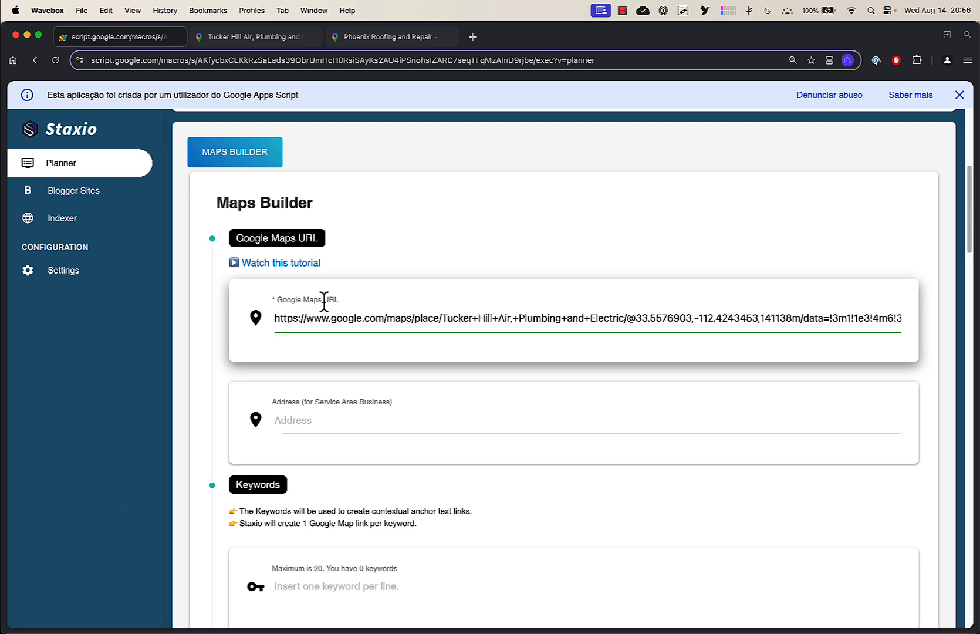
Toggle the Points of Interest, direction and travel-mode switches off and back on
scroll(324, 300, "down", 15)
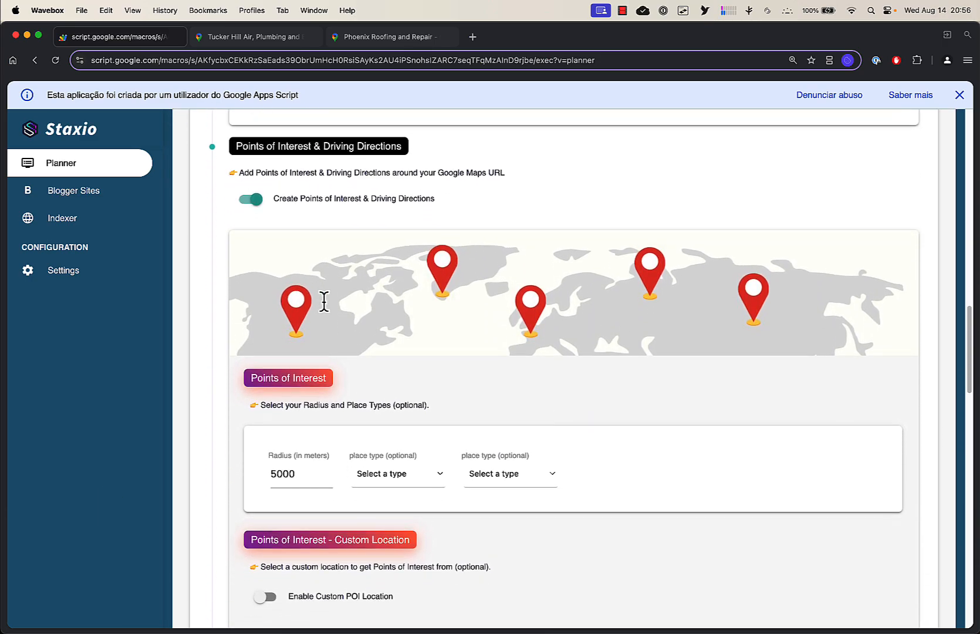
scroll(247, 256, "up", 1)
left_click(253, 221)
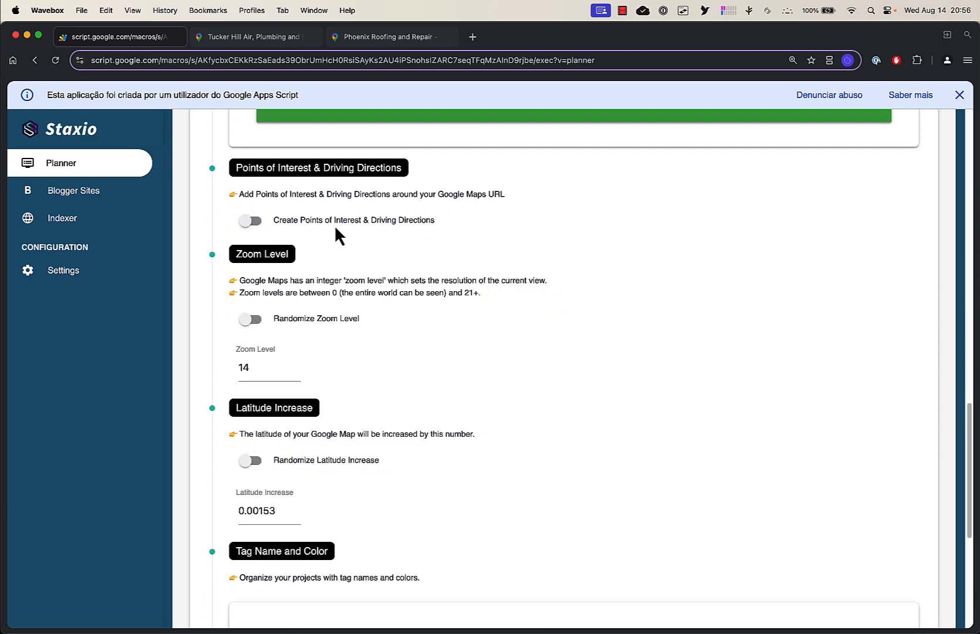
left_click(251, 223)
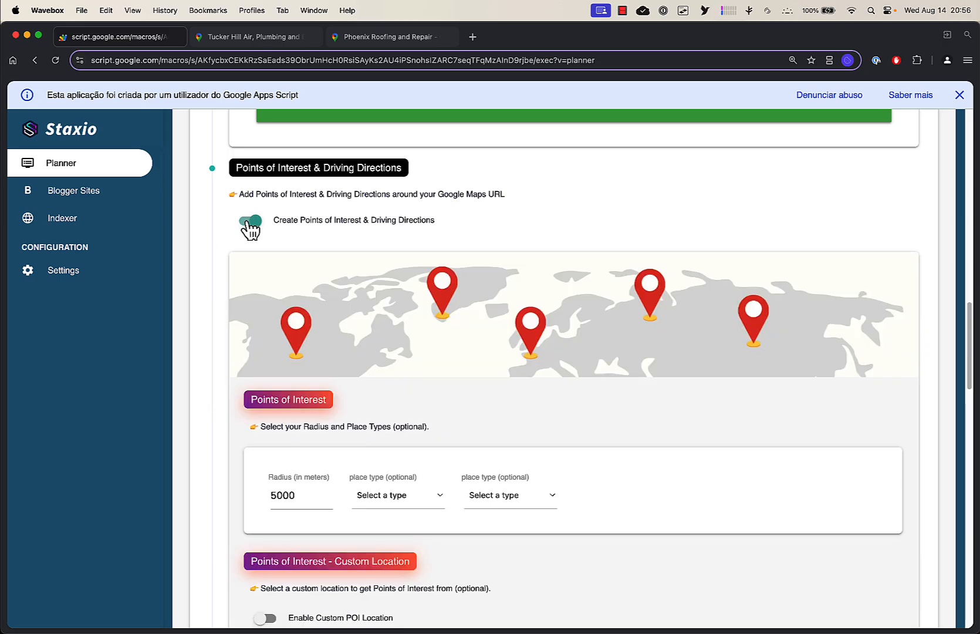
scroll(337, 285, "down", 10)
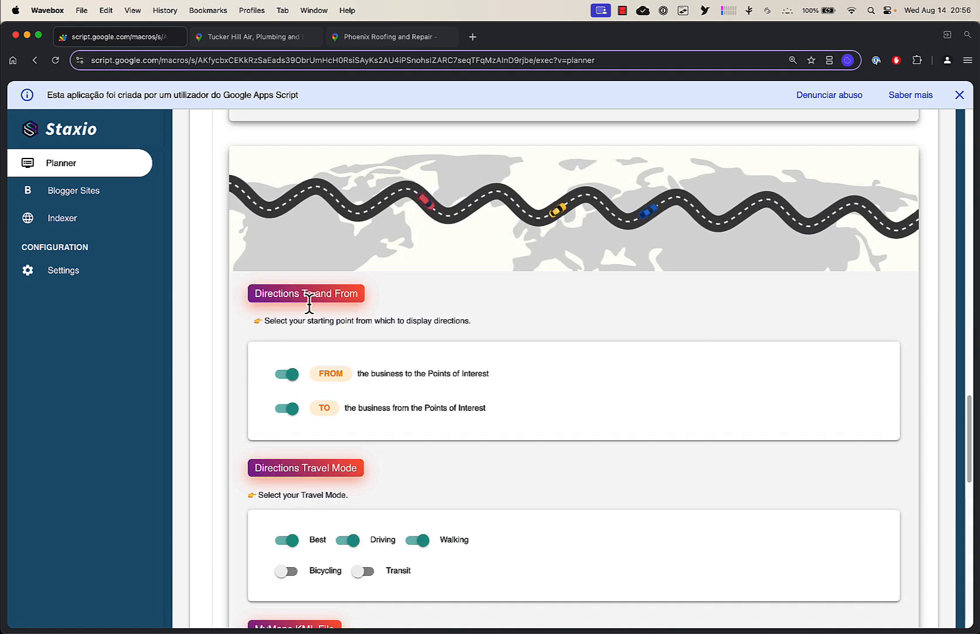
left_click(291, 351)
left_click(291, 351)
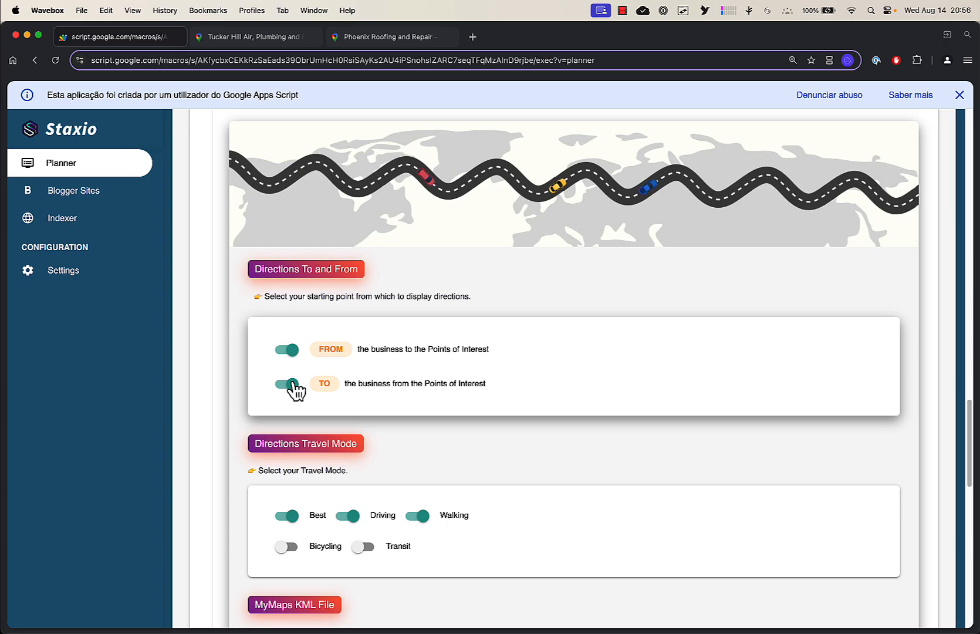
left_click(291, 385)
left_click(292, 516)
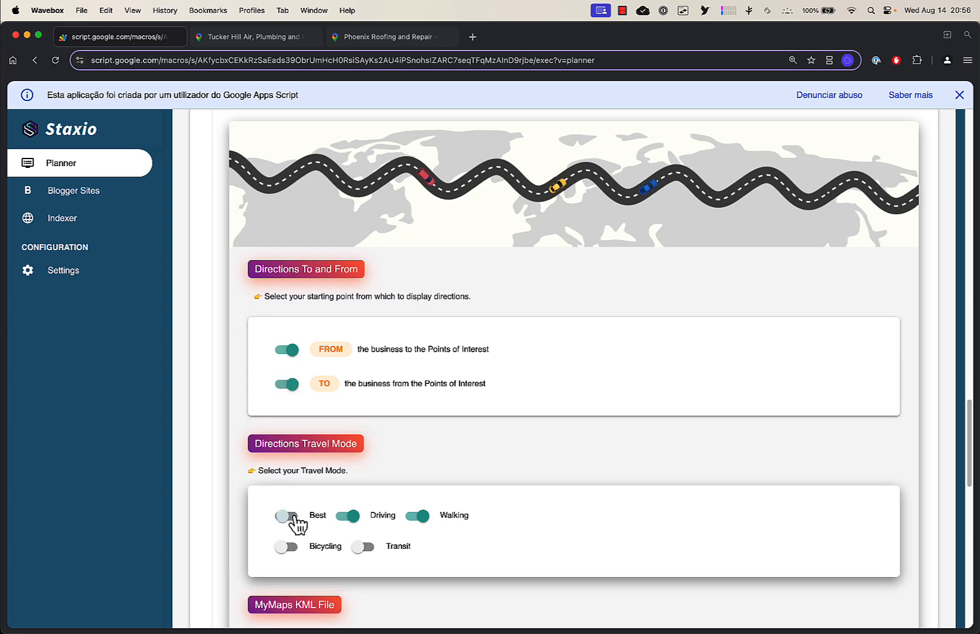
left_click(292, 517)
left_click(353, 521)
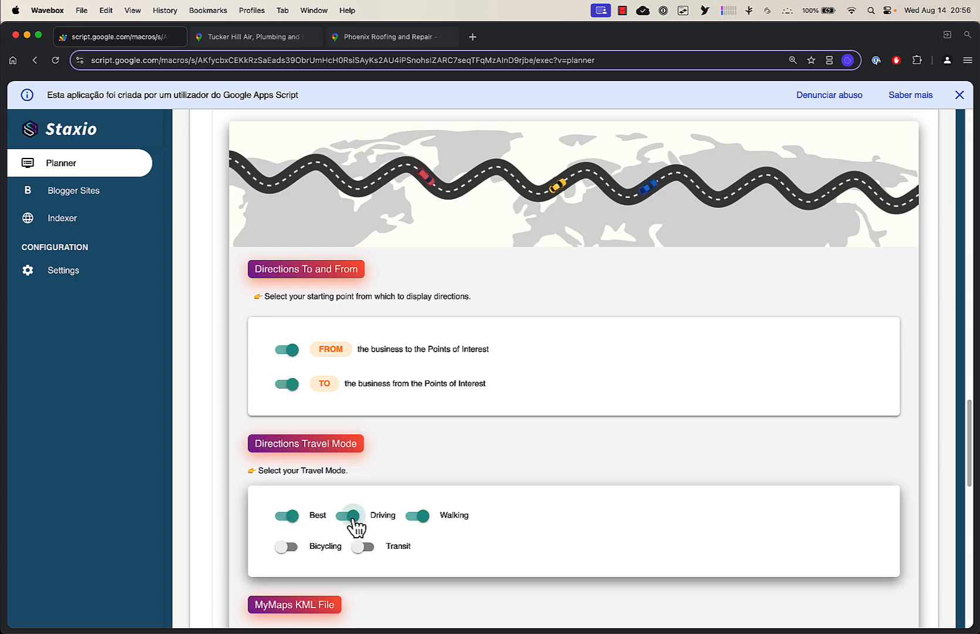
left_click(423, 528)
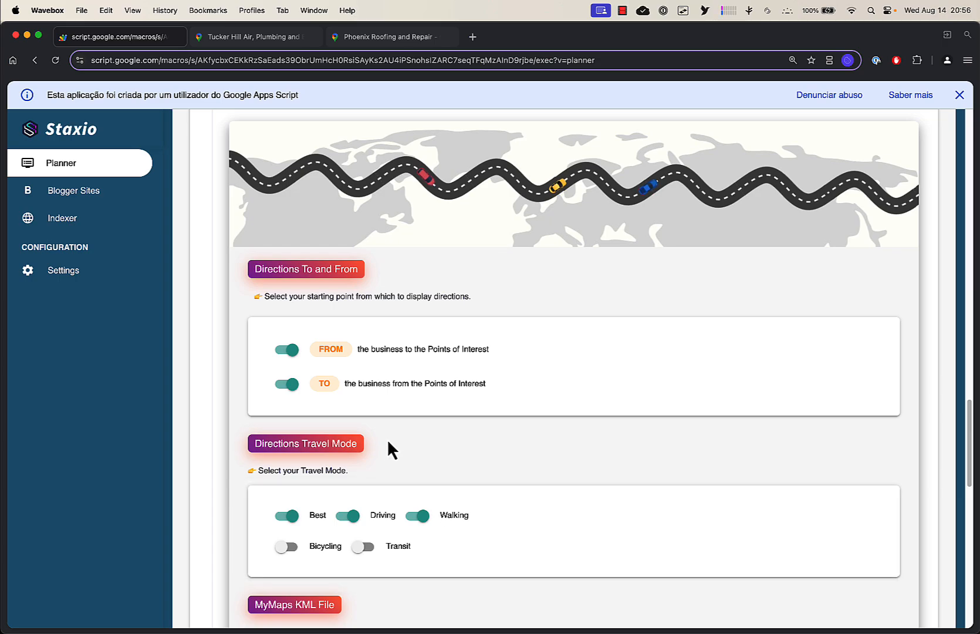
Build the map from the Maps Builder settings
scroll(411, 465, "down", 8)
scroll(445, 465, "down", 5)
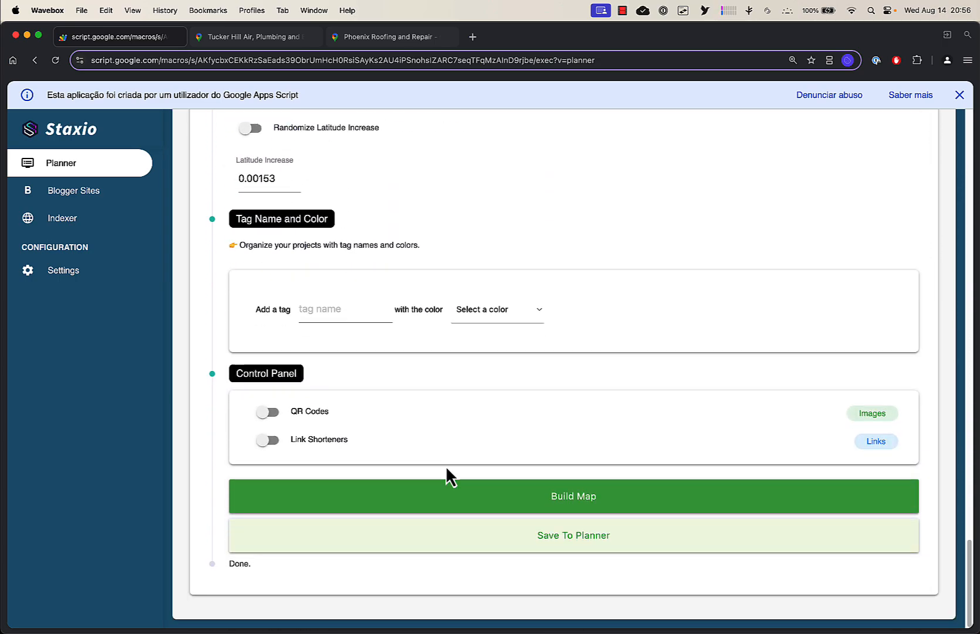
left_click(463, 500)
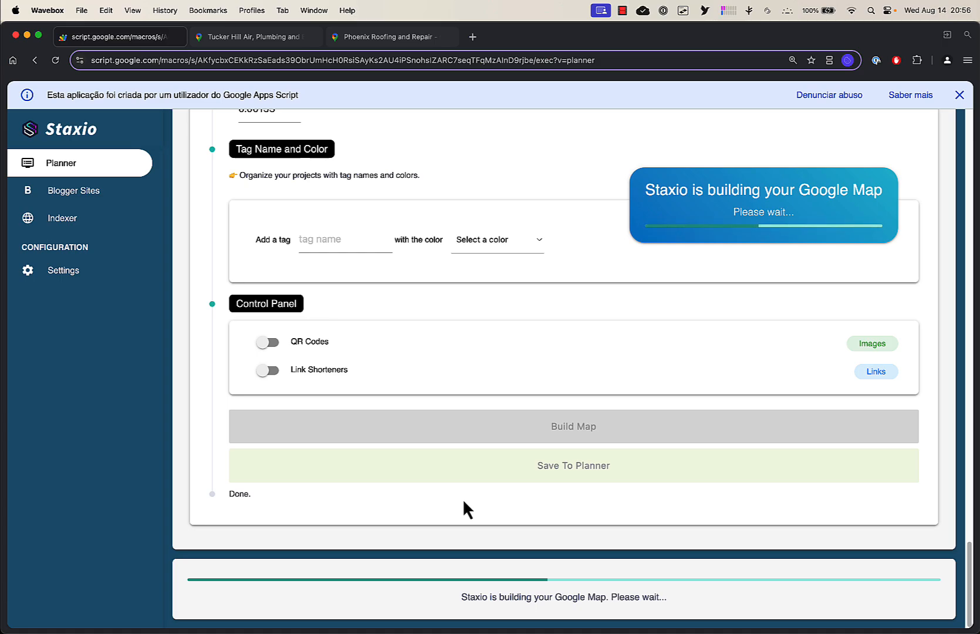
Open the built project's spreadsheet from its top keyword and view the FROM Directions sheet
scroll(438, 304, "up", 20)
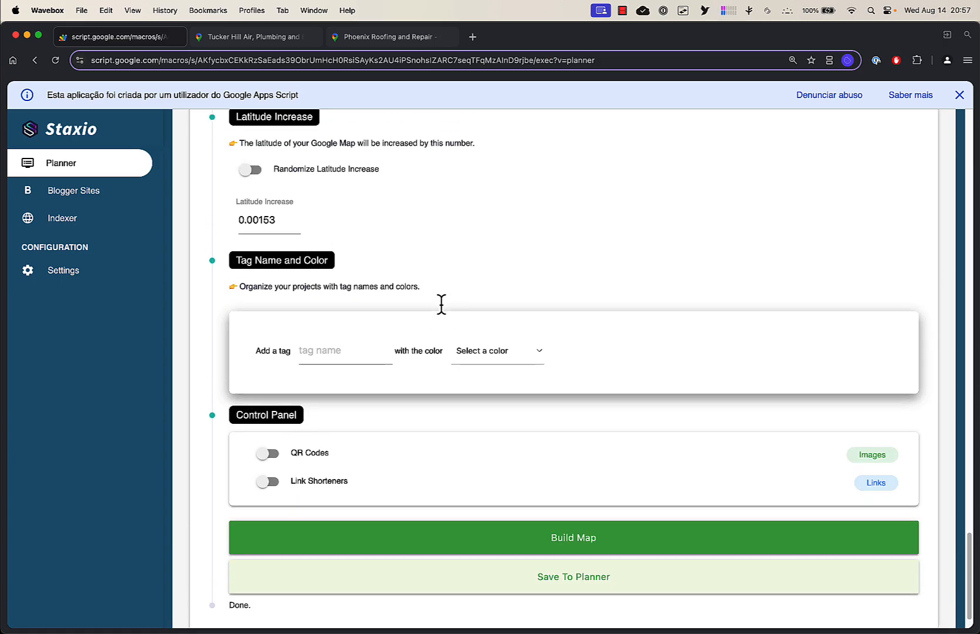
scroll(441, 303, "up", 15)
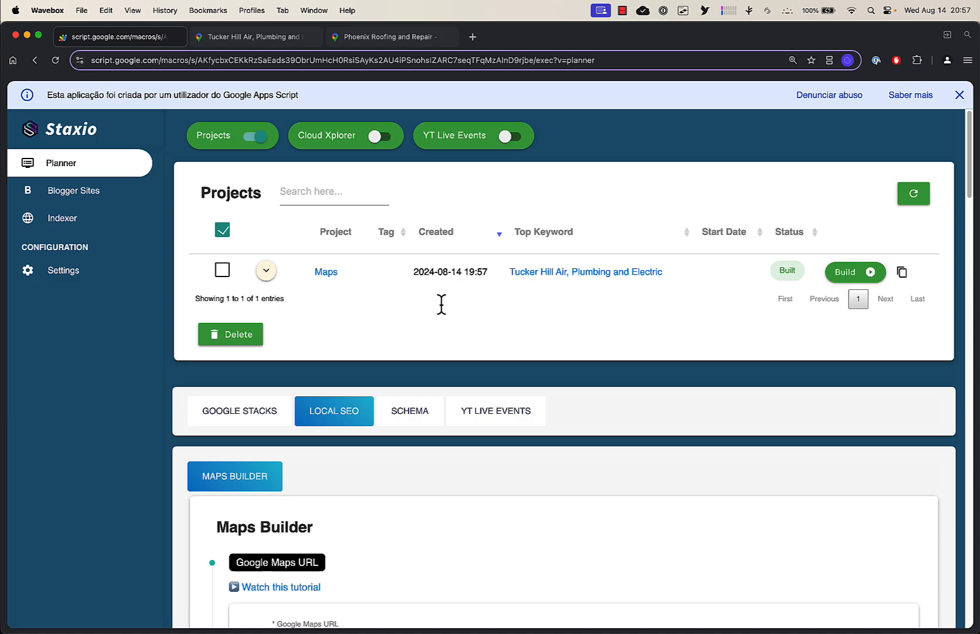
left_click(532, 272)
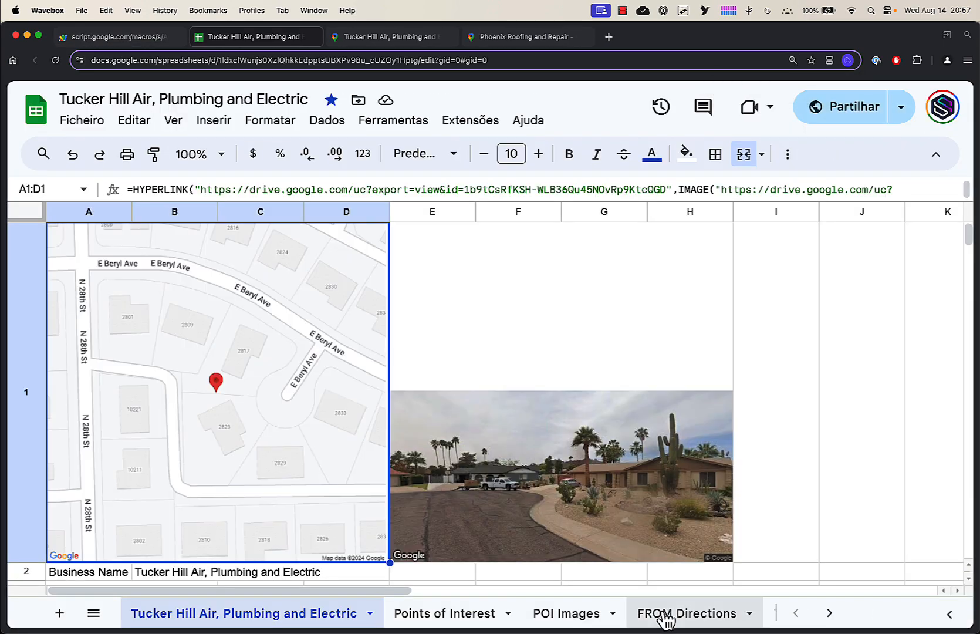
left_click(666, 615)
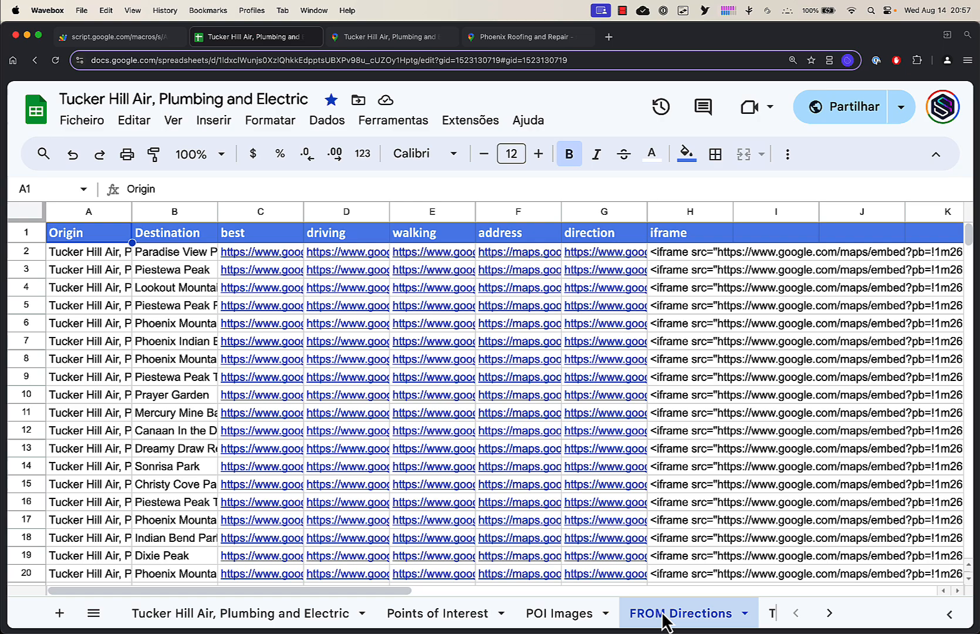
Open the driving directions link in row 7 and inspect its origin and destination fields
left_click(335, 343)
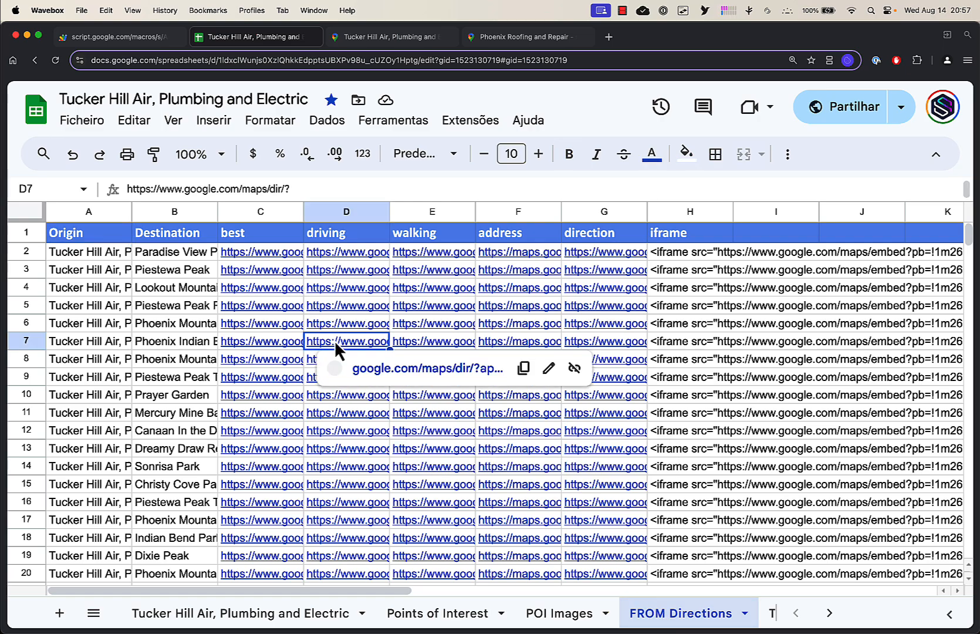
left_click(366, 369)
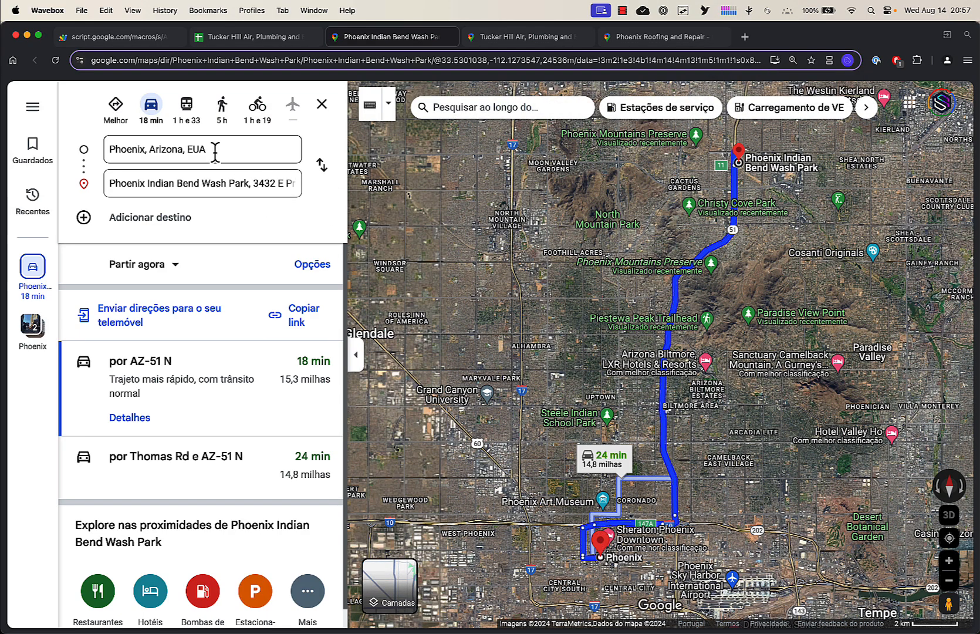
left_click_drag(110, 149, 151, 149)
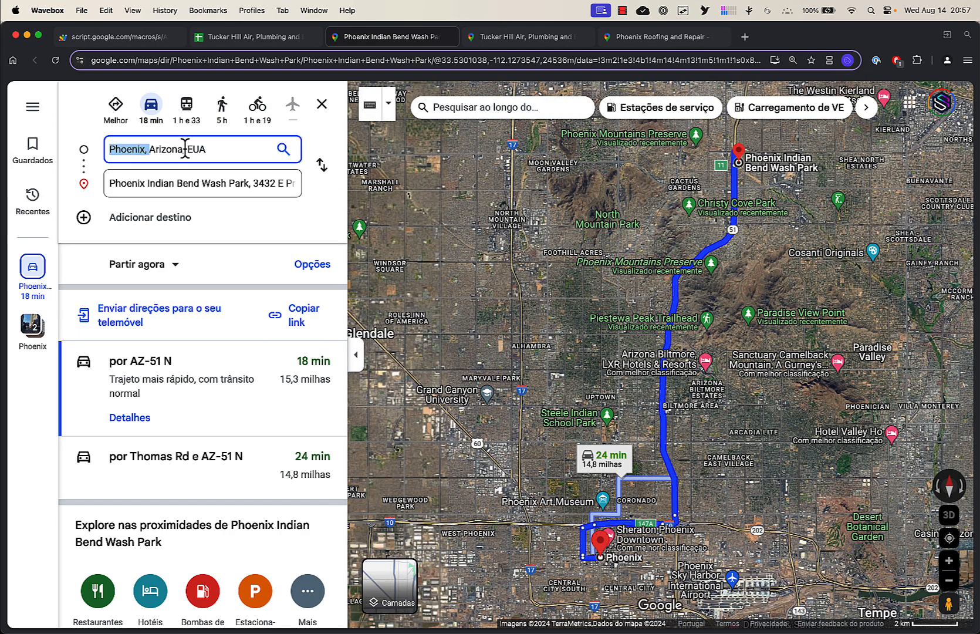
left_click(223, 150)
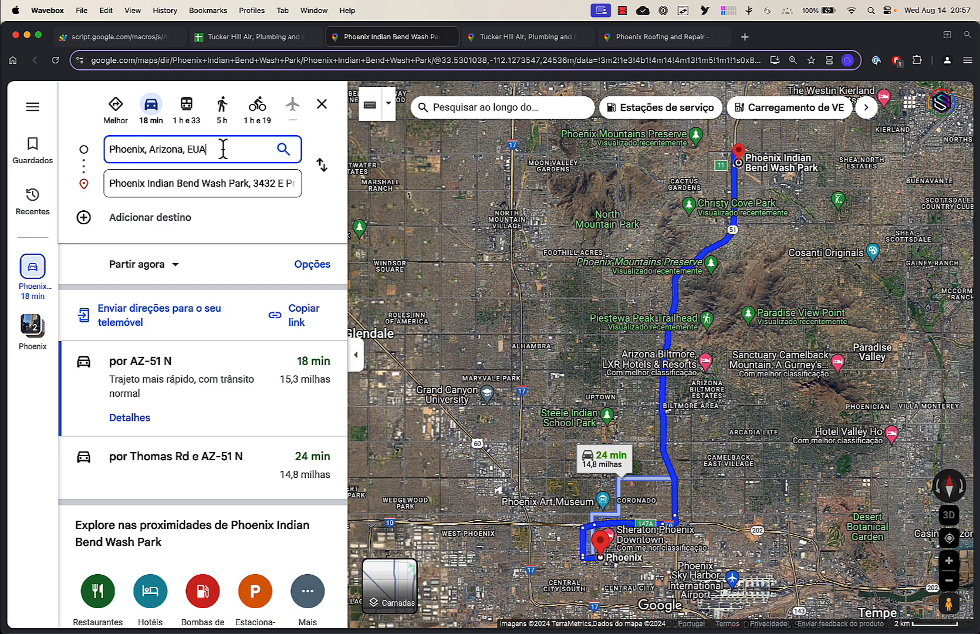
left_click(208, 183)
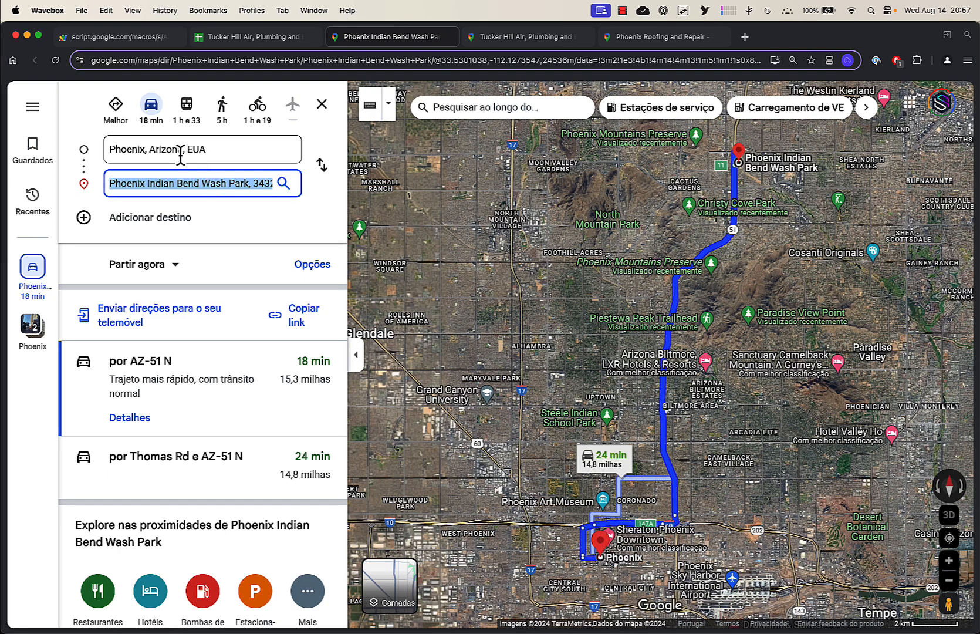
left_click(510, 40)
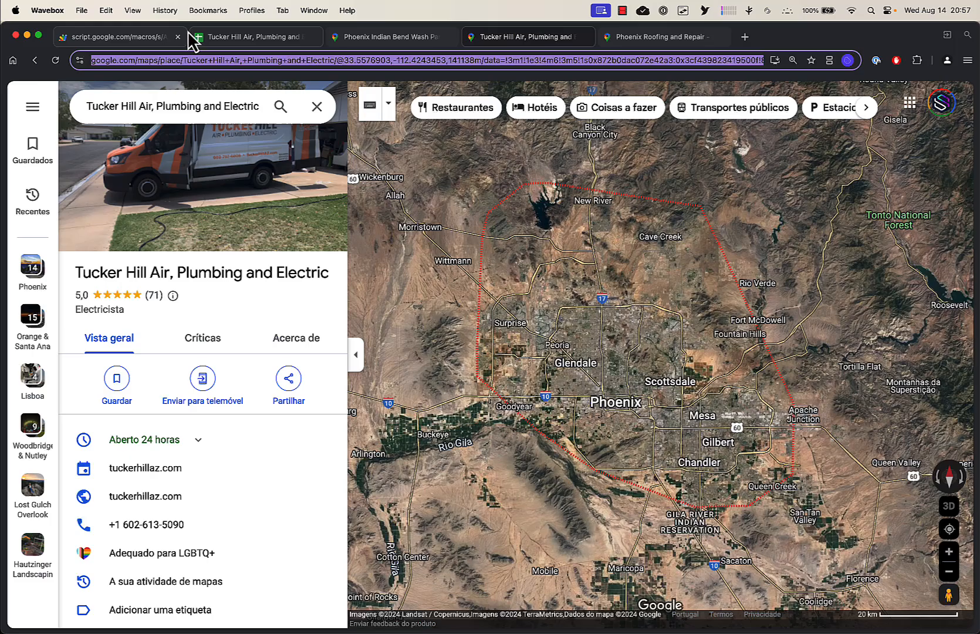
Switch between the Staxio, directions and business listing tabs to compare them
left_click(140, 36)
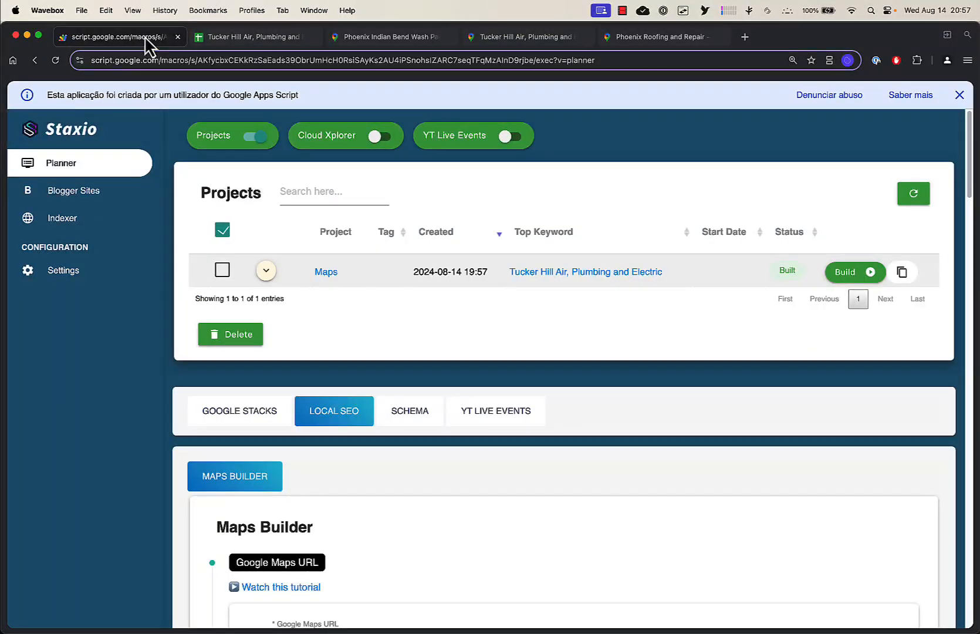
scroll(308, 365, "down", 3)
left_click(361, 37)
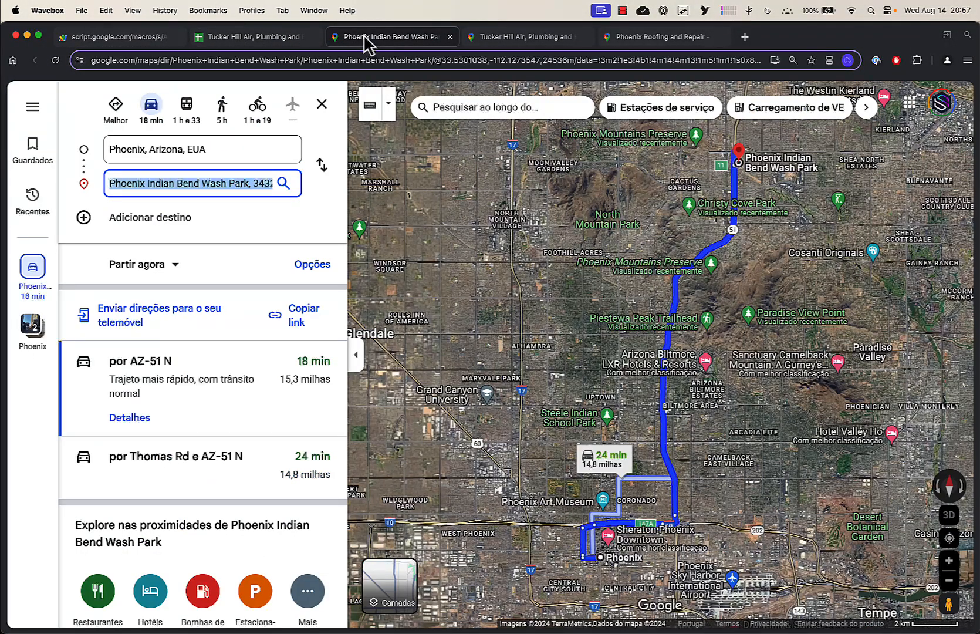
left_click(476, 38)
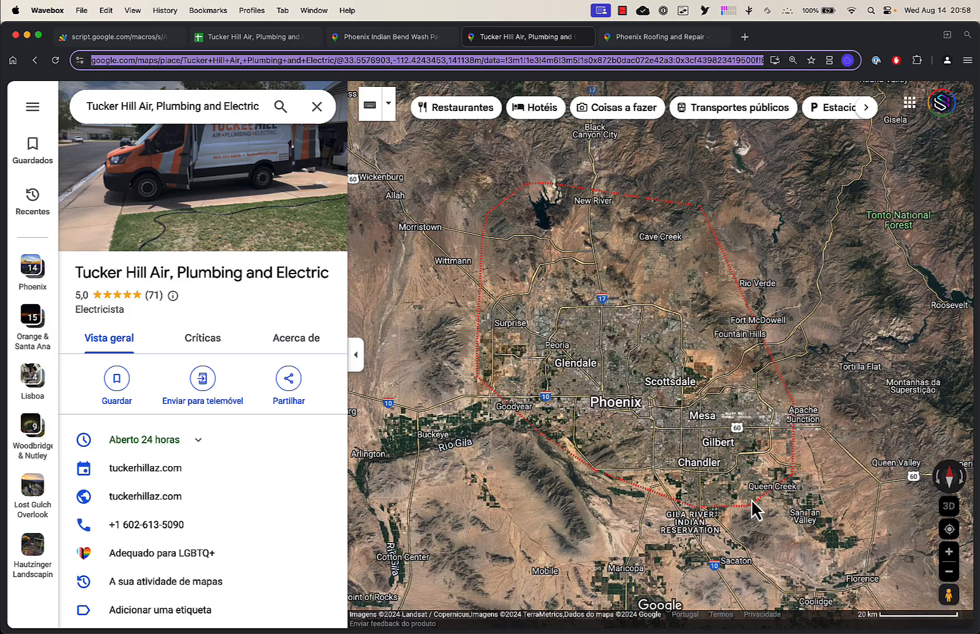
mouse_move(623, 410)
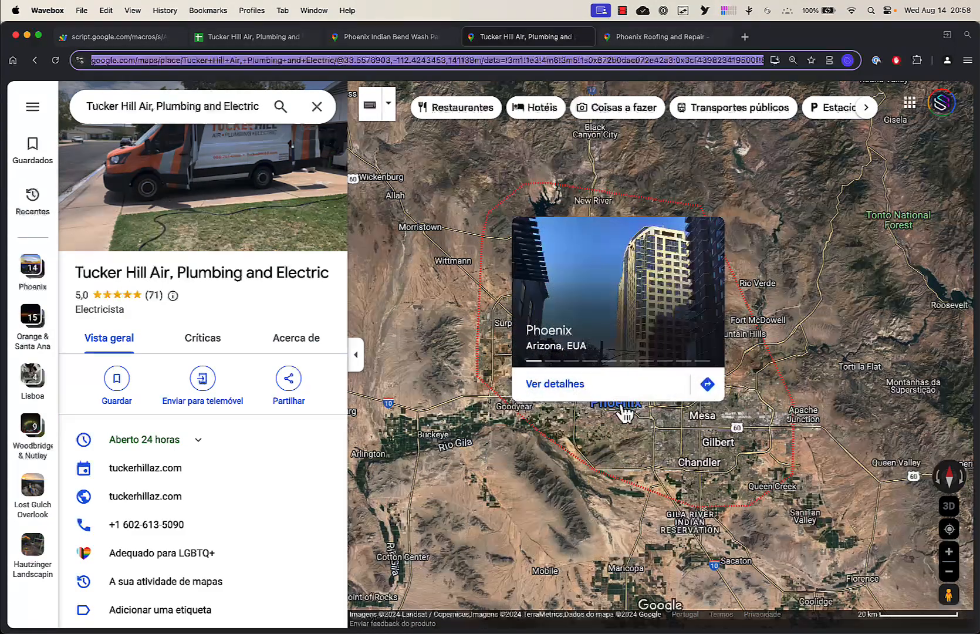
Switch between the directions, business listing and spreadsheet tabs, and scroll the sheet tabs to reveal the remaining sheets
left_click(399, 39)
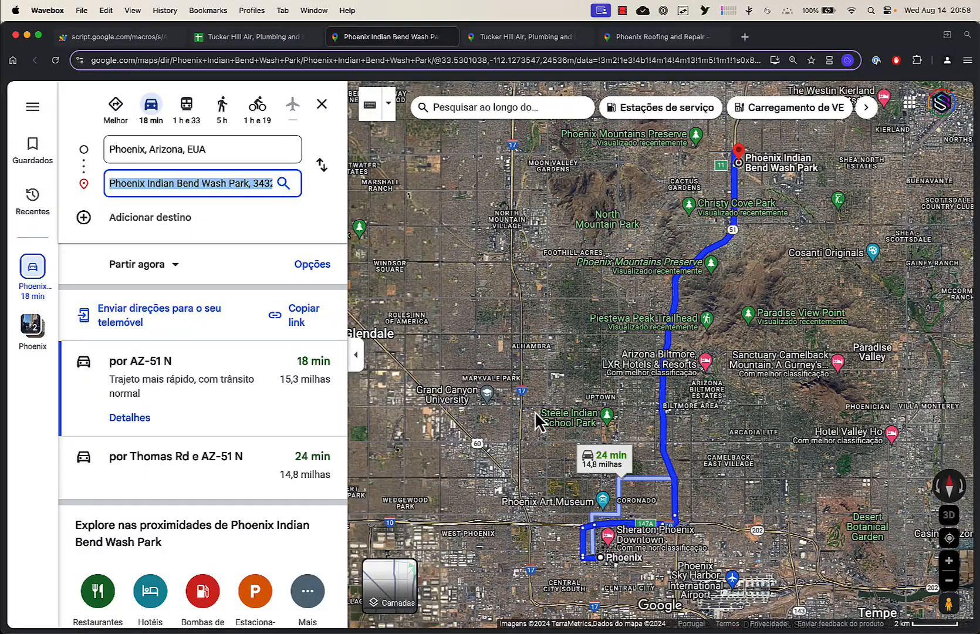
left_click(503, 36)
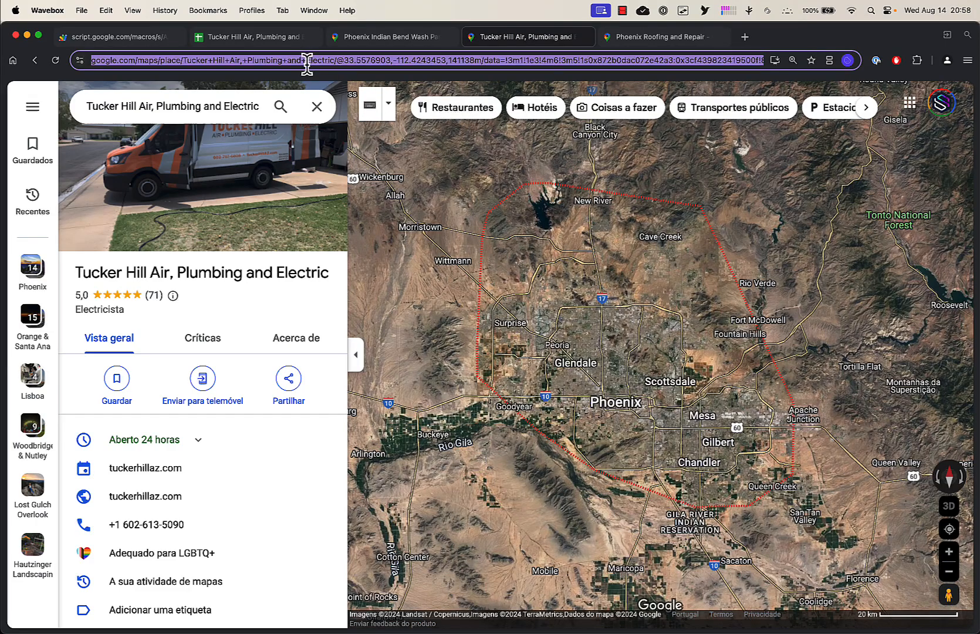
left_click(274, 38)
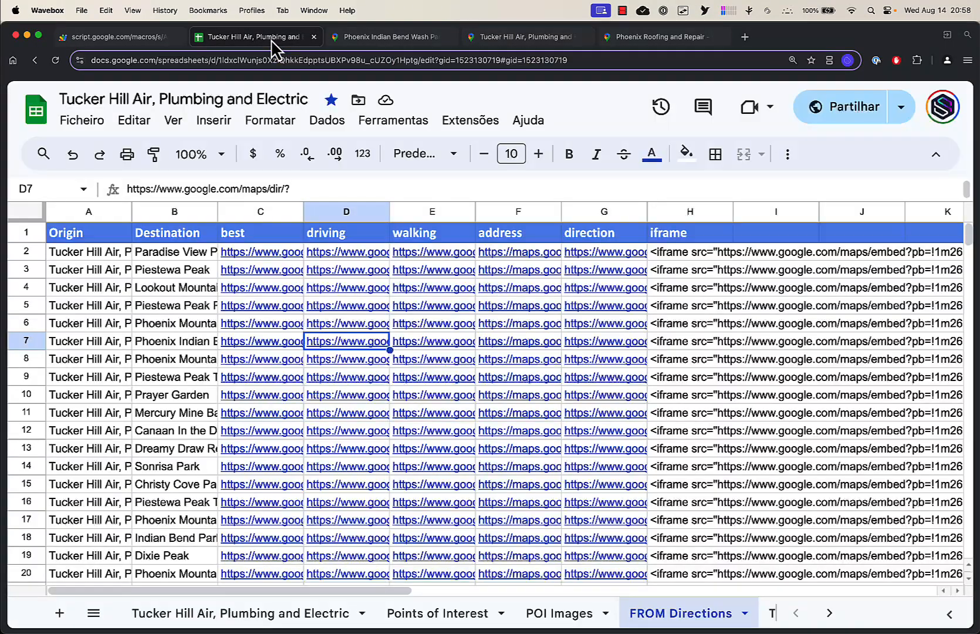
left_click(828, 614)
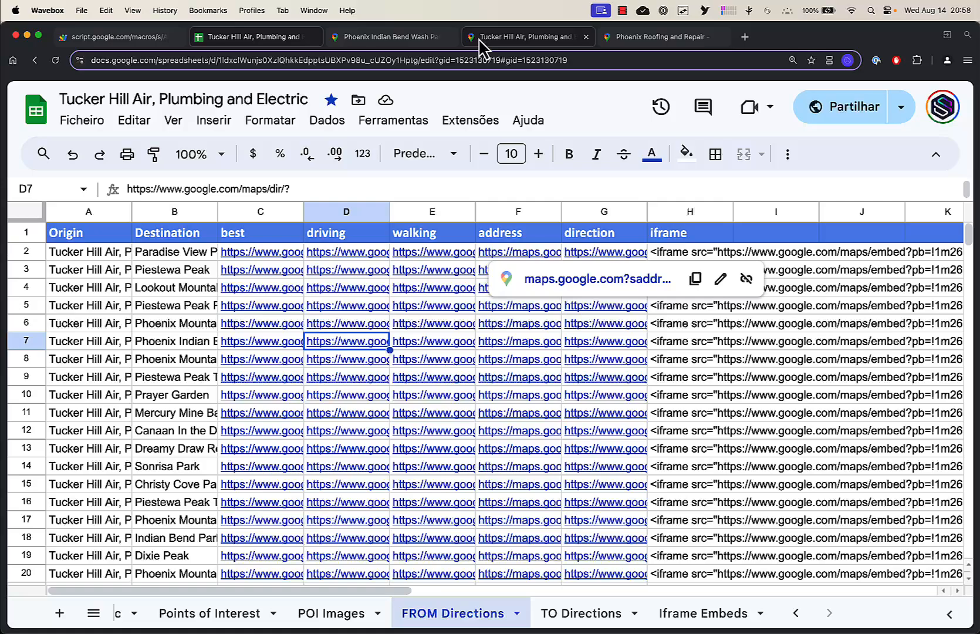
Inspect the origin and destination fields of the Phoenix Indian Bend Wash Park directions
left_click(424, 38)
left_click(194, 148)
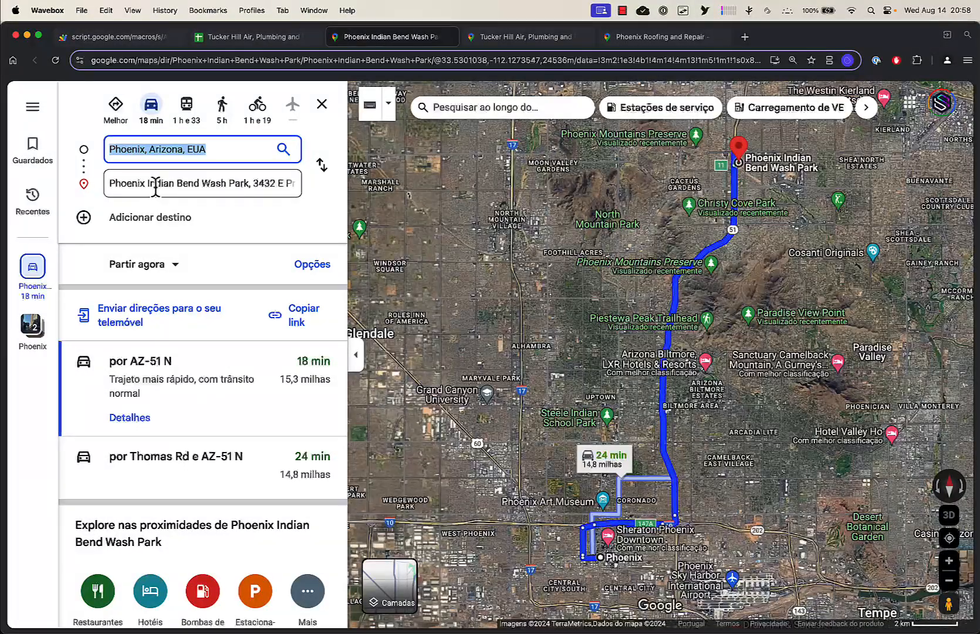
left_click(156, 187)
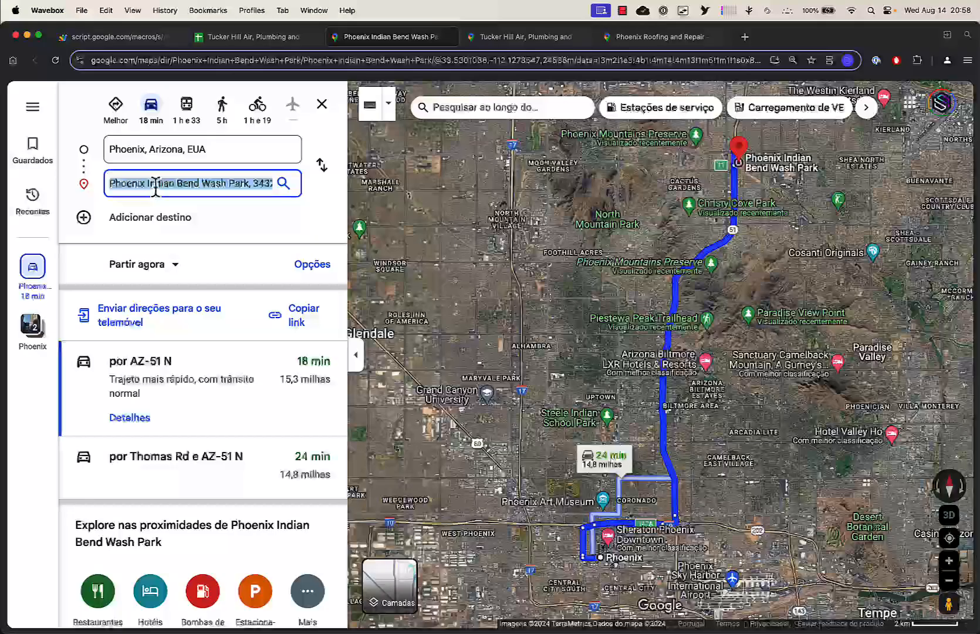
Open the TO Directions sheet in the spreadsheet and widen the Origin column
left_click(234, 37)
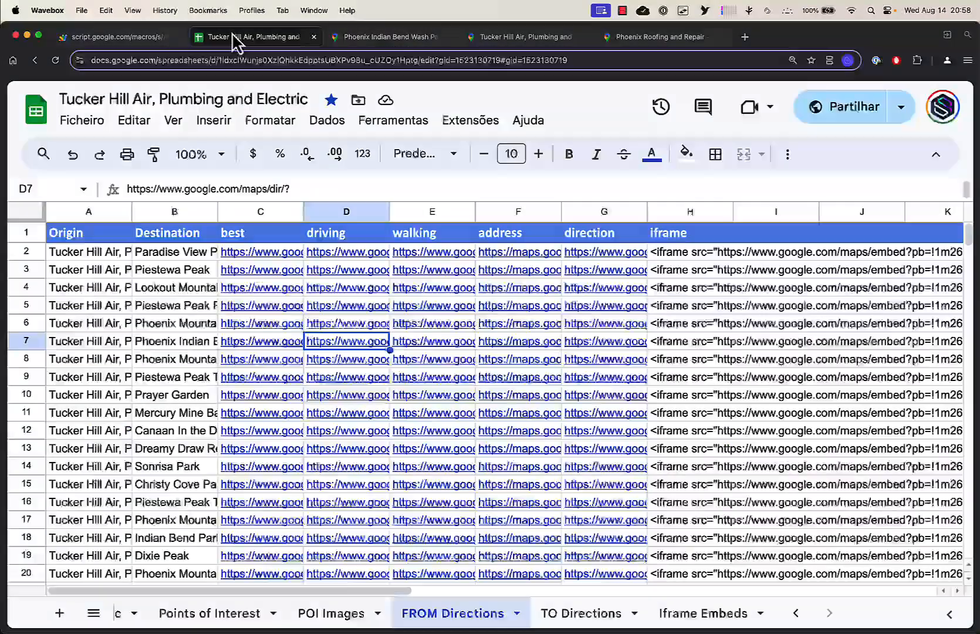
left_click(558, 616)
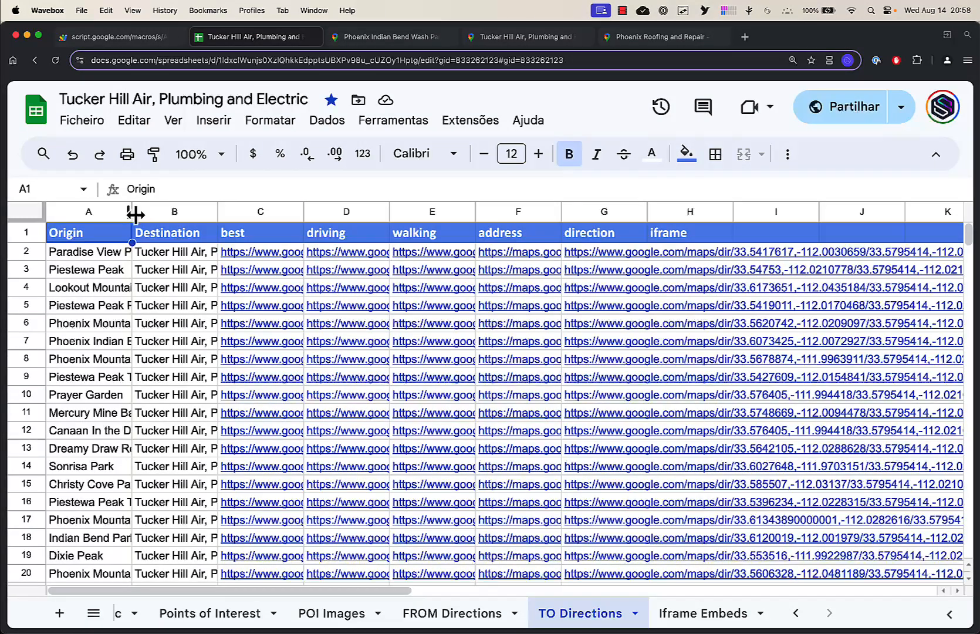
left_click_drag(135, 215, 158, 247)
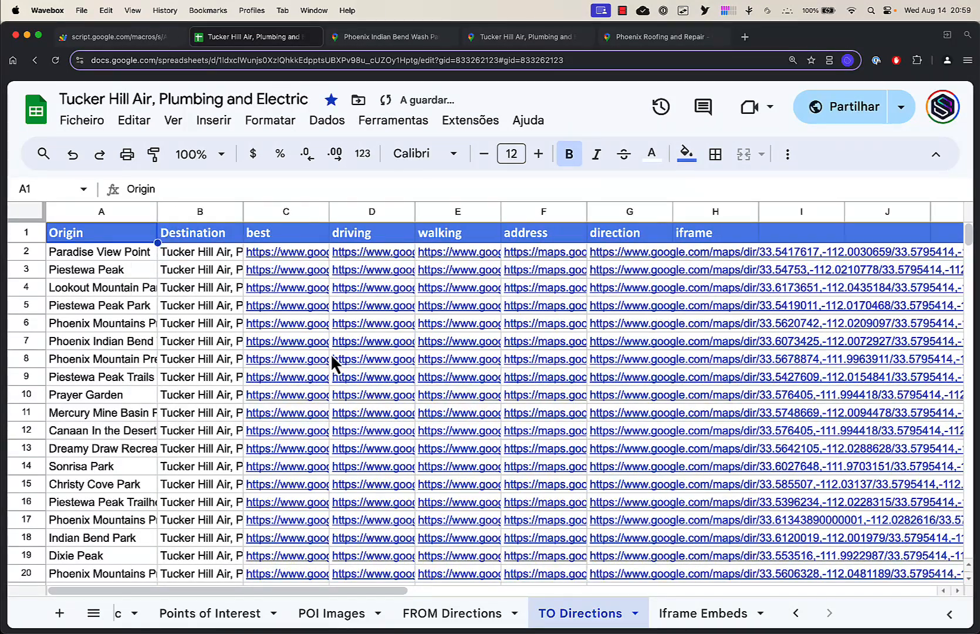
Open the driving directions link for Sonrisa Park in row 14
left_click(388, 340)
left_click(366, 470)
left_click(410, 502)
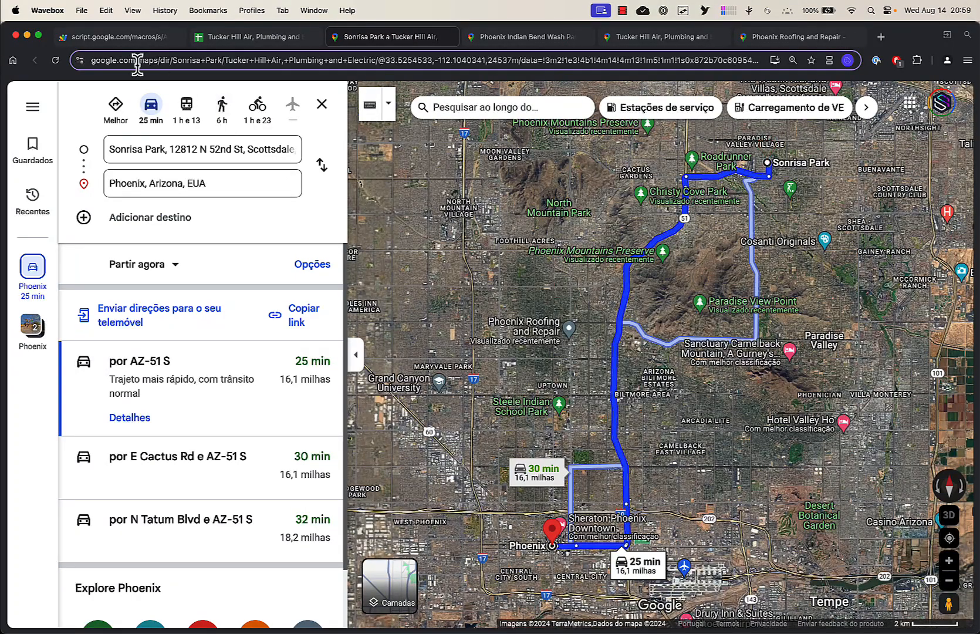
Return to the Staxio Maps Builder and view its Address field for service area businesses
left_click(98, 37)
scroll(334, 440, "down", 5)
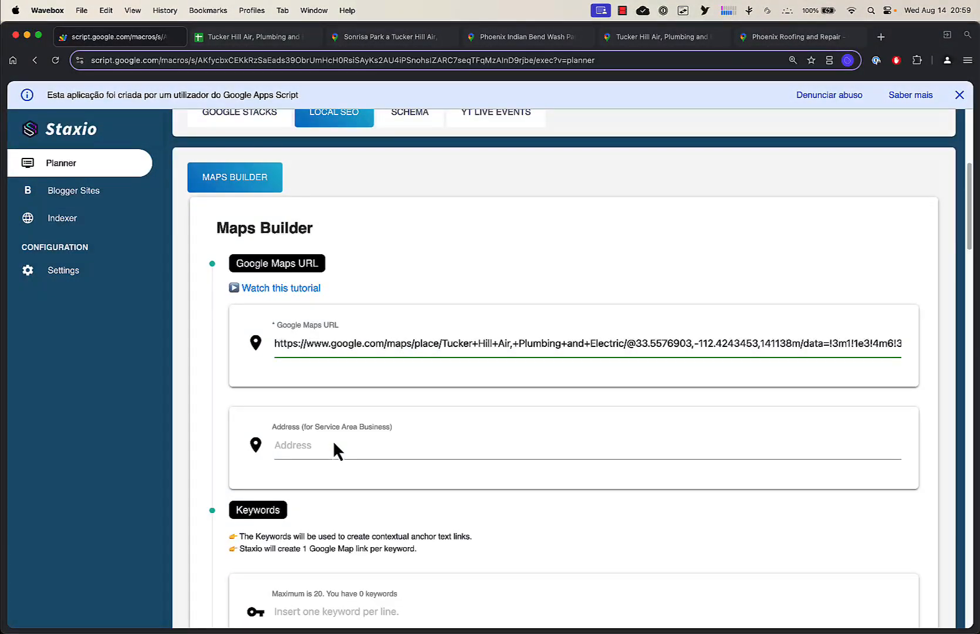
scroll(333, 440, "up", 1)
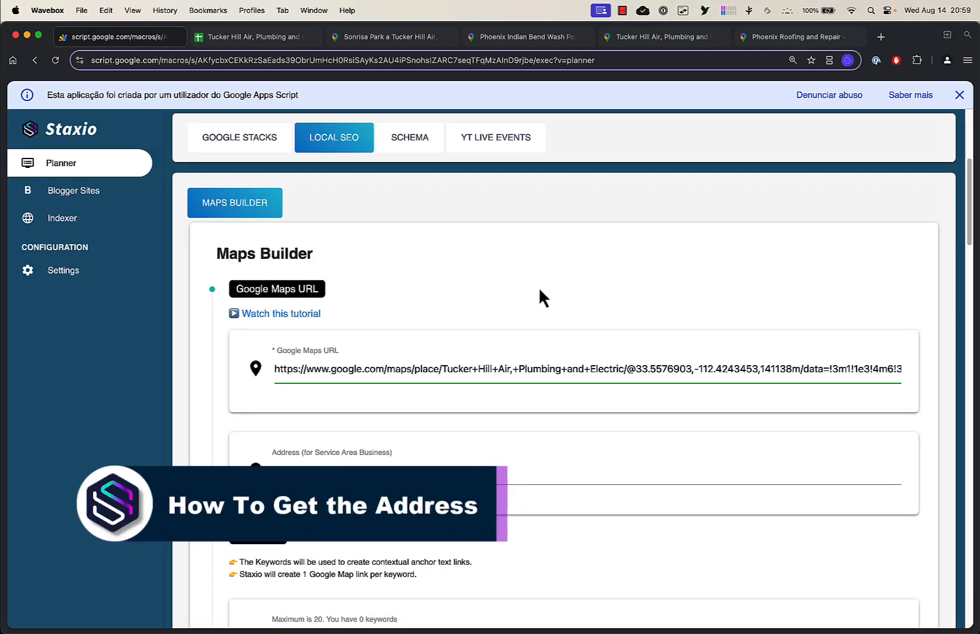
Open the business website from the Tucker Hill Air, Plumbing and Electric listing
left_click(801, 38)
left_click(637, 37)
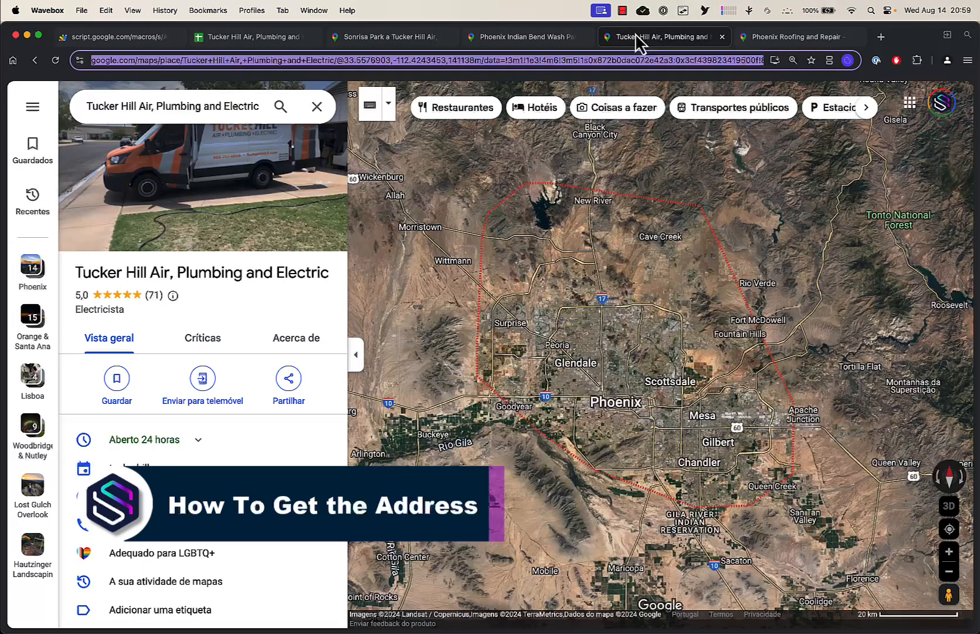
left_click(263, 294)
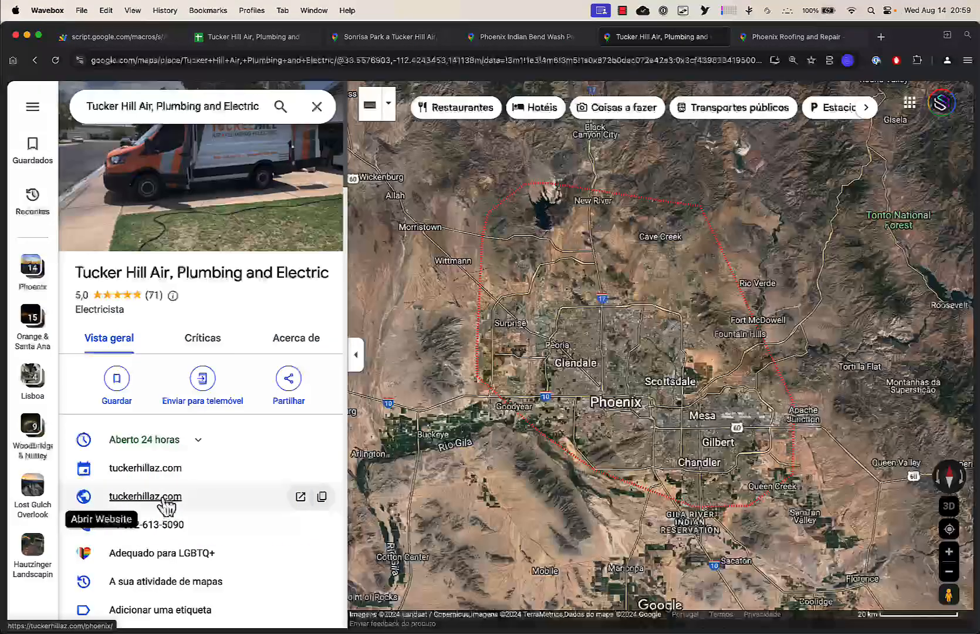
left_click(168, 505)
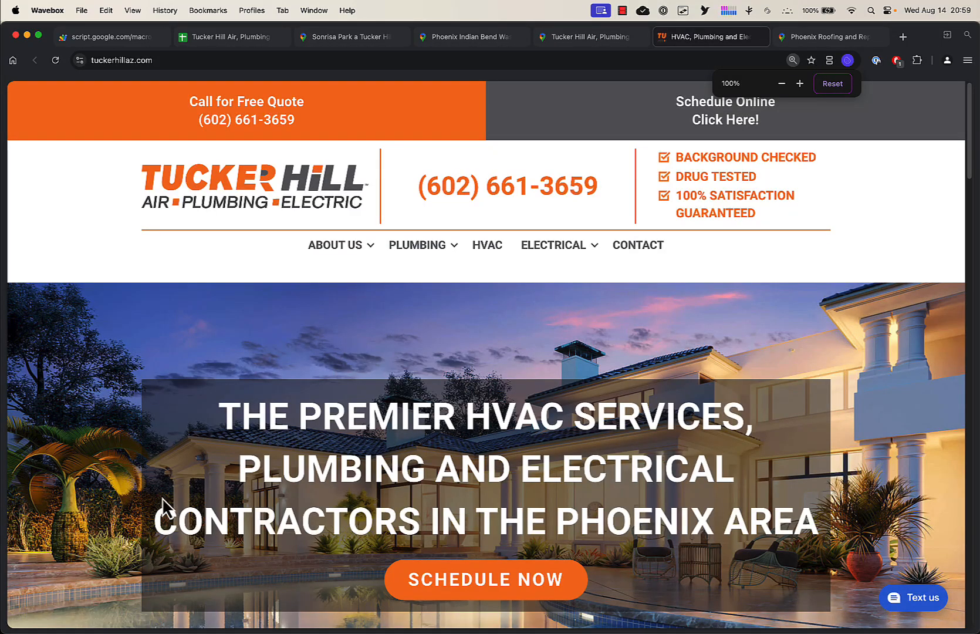
Copy the Phoenix office address from the website footer and focus the Maps Builder Address field
scroll(162, 498, "down", 20)
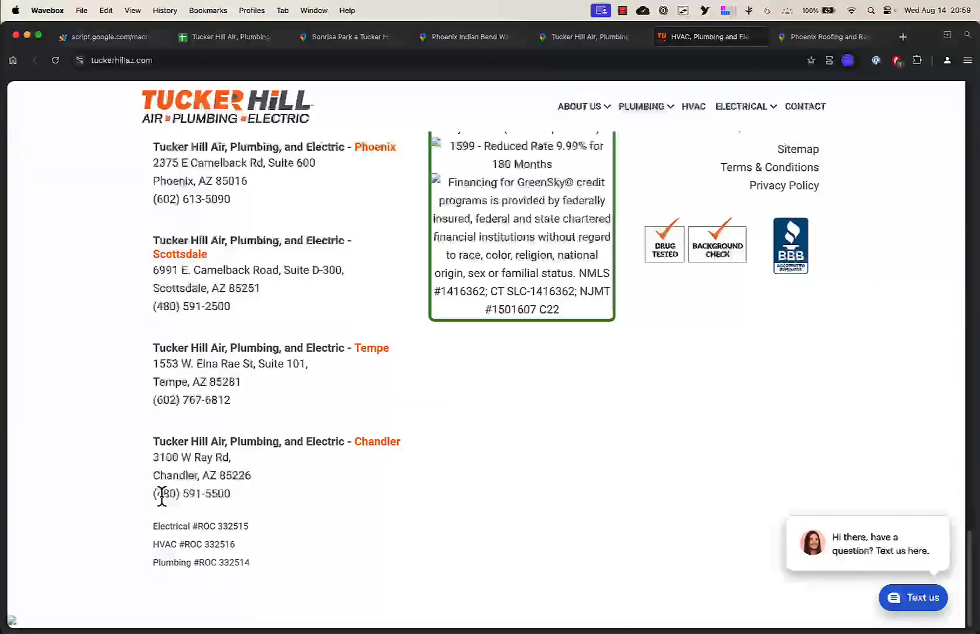
scroll(161, 497, "up", 5)
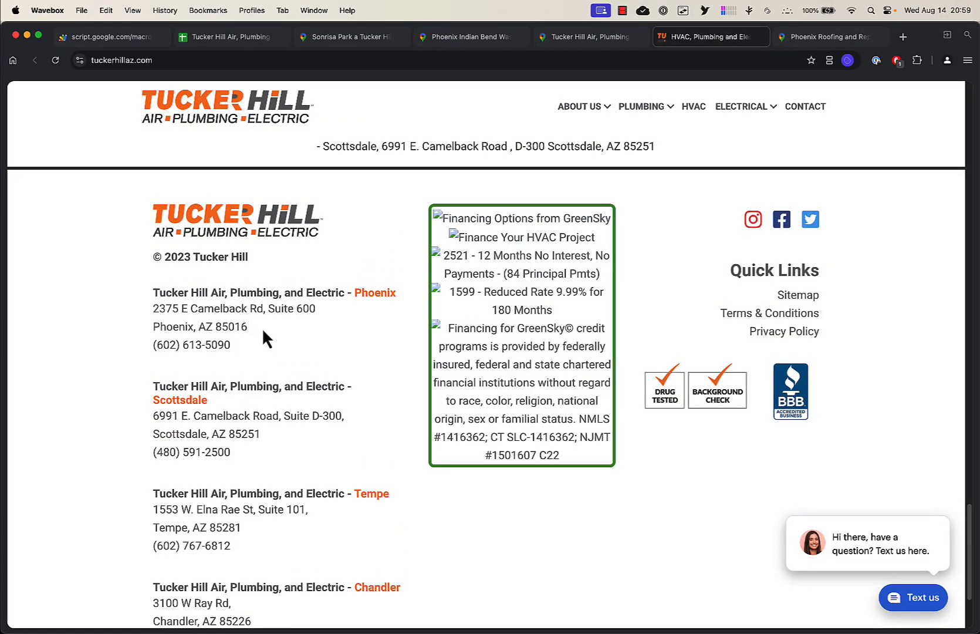
left_click_drag(263, 332, 153, 301)
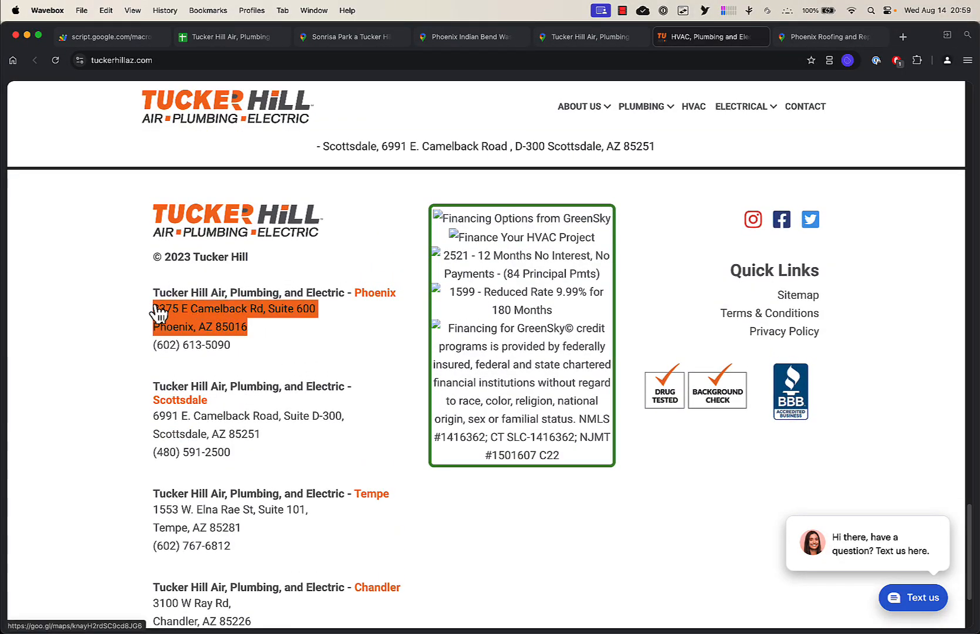
key("super+c")
left_click(85, 38)
left_click(309, 468)
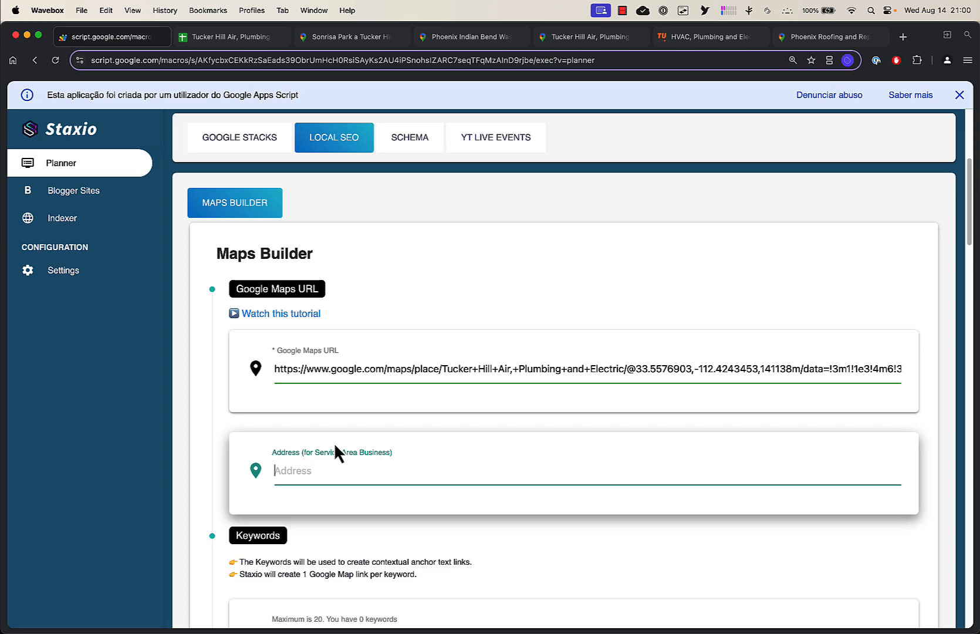
Switch between the directions, business listing and website tabs to compare the addresses
left_click(466, 38)
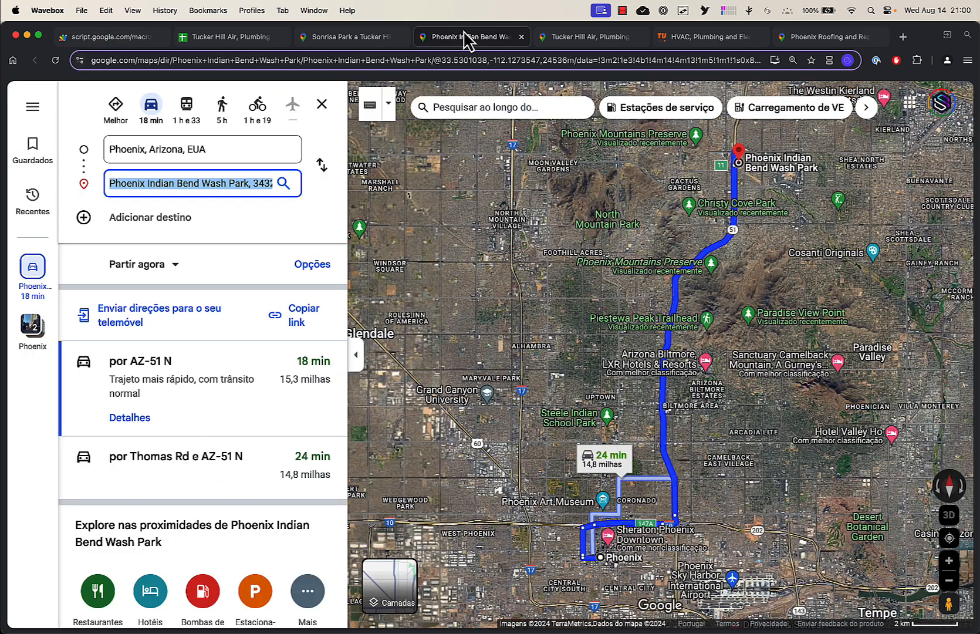
left_click(115, 150)
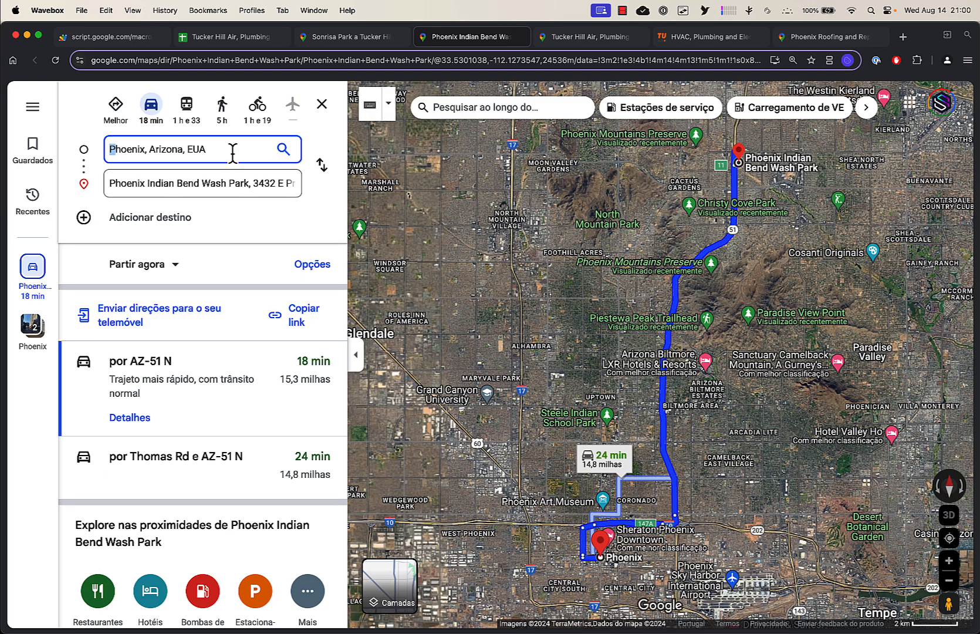
left_click(604, 36)
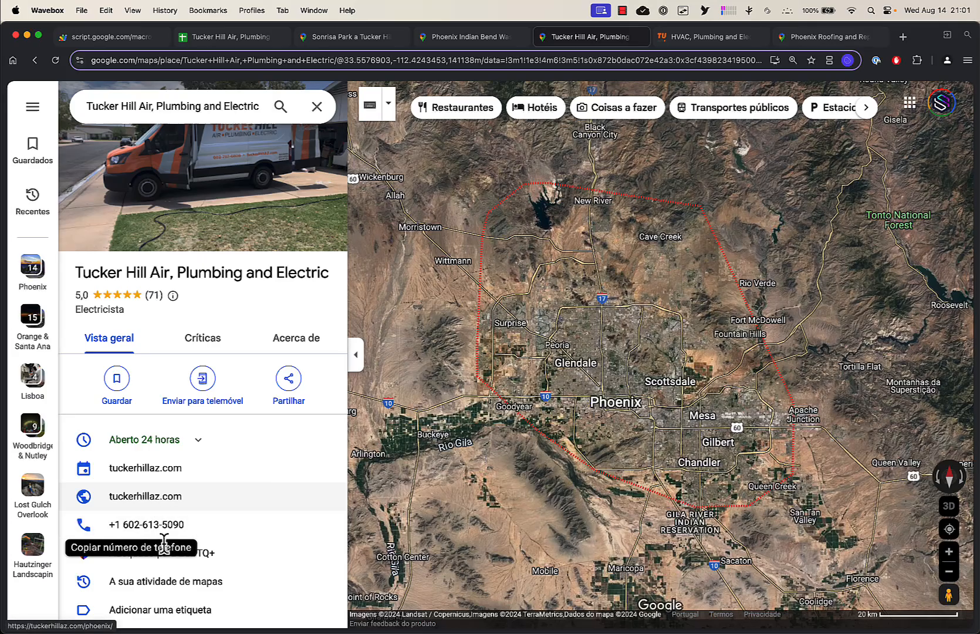
left_click(707, 36)
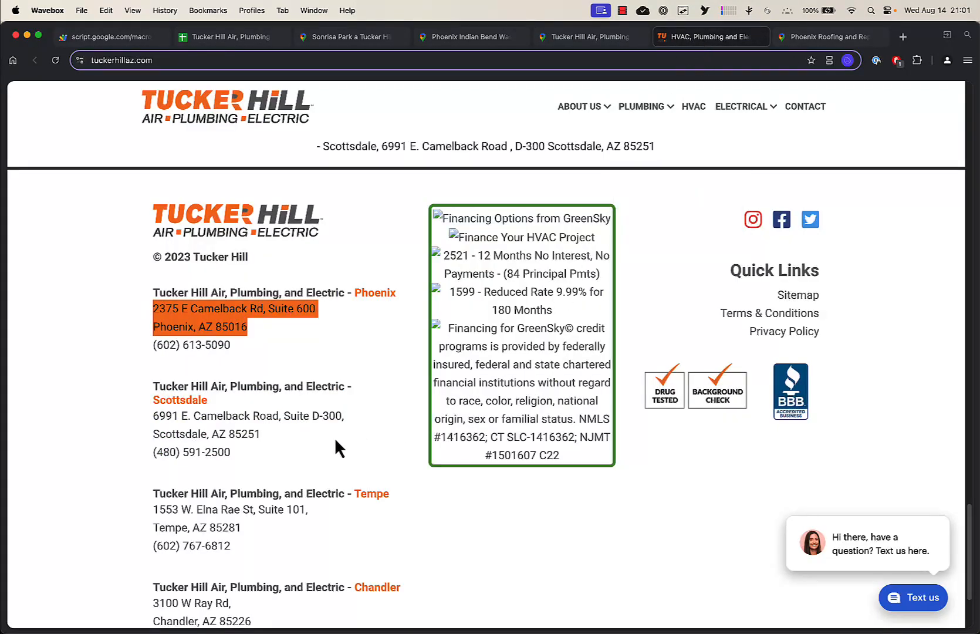
right_click(210, 316)
left_click(272, 447)
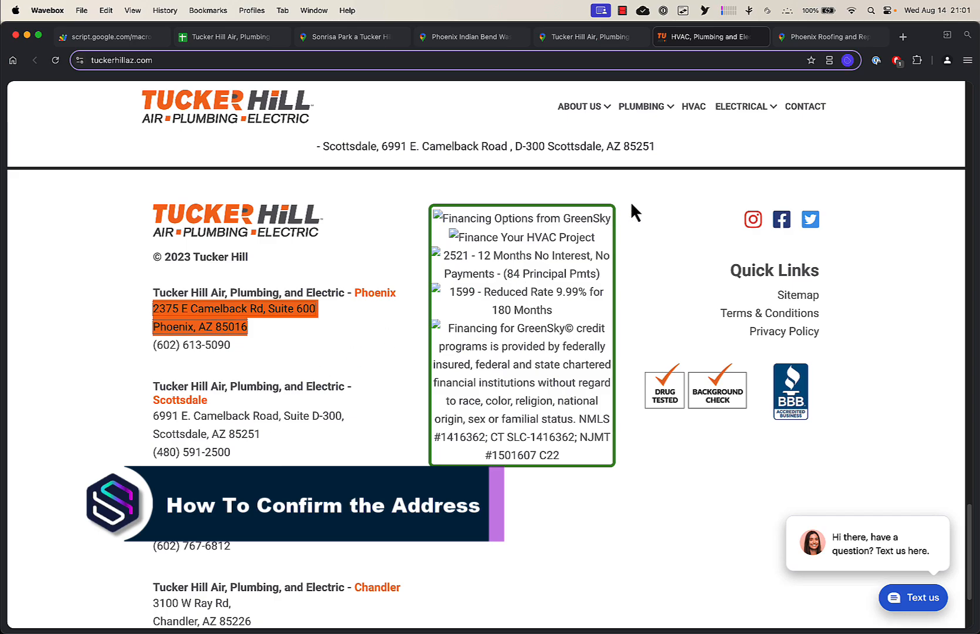
Open Google Maps in a new tab and search for the copied Phoenix office address
left_click(902, 36)
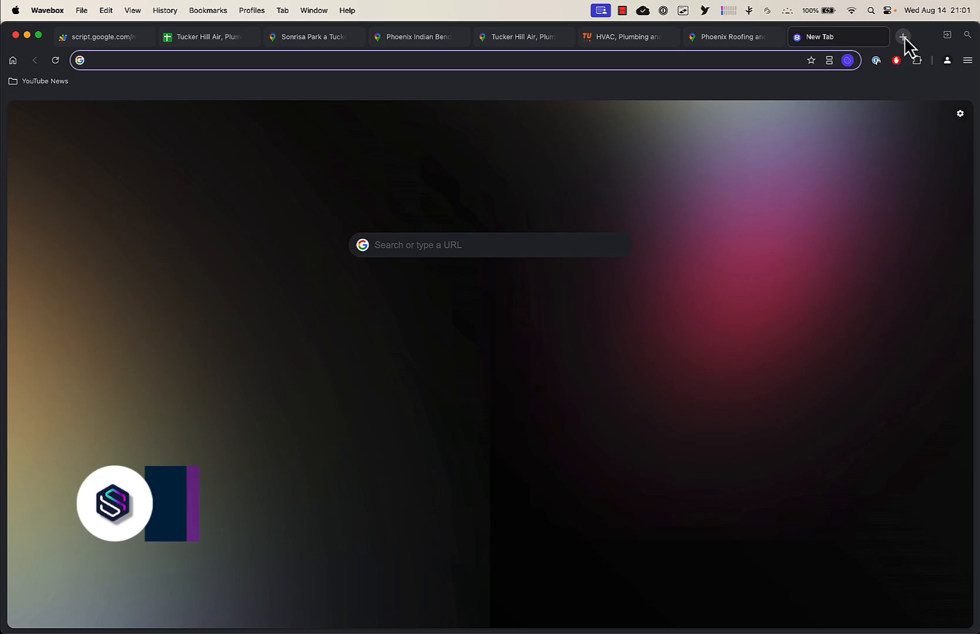
type("ma")
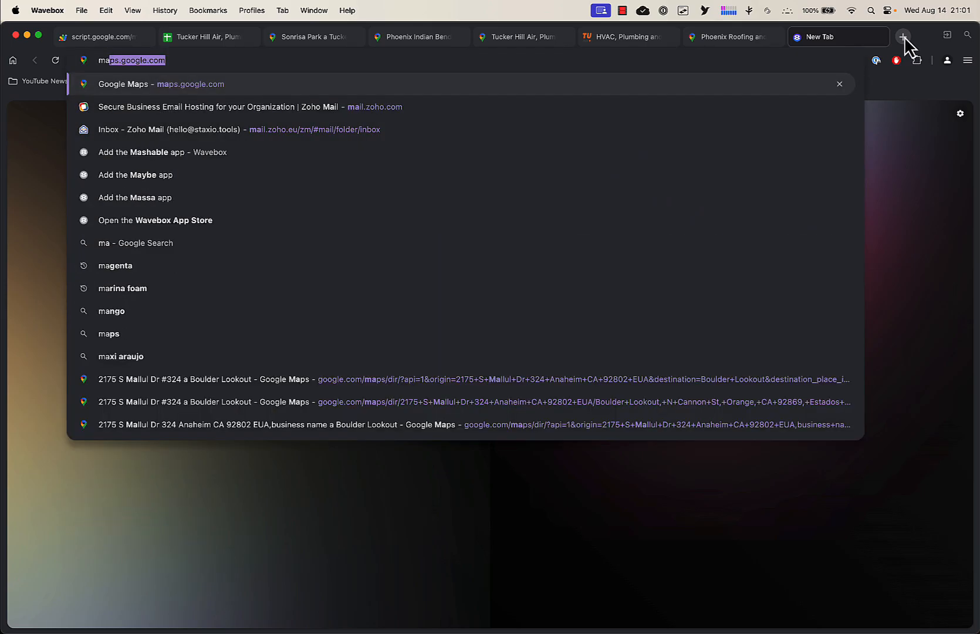
key("Return")
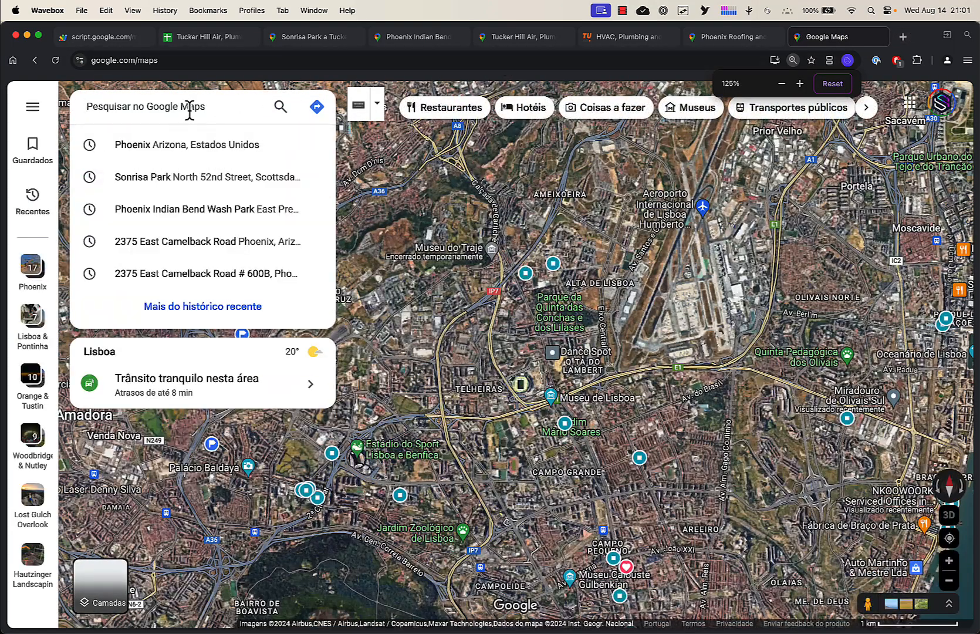
key("super+v")
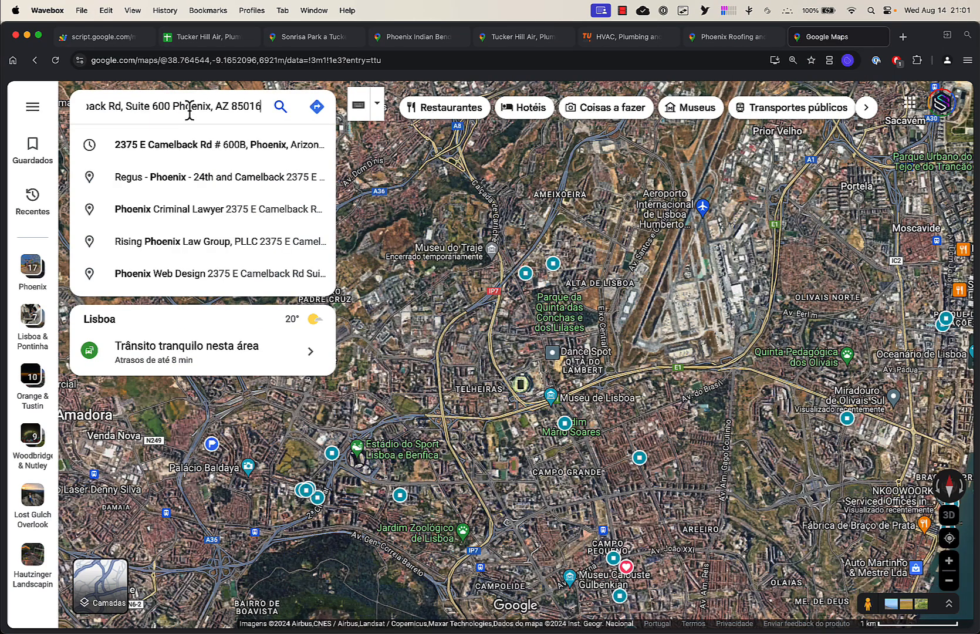
key("Return")
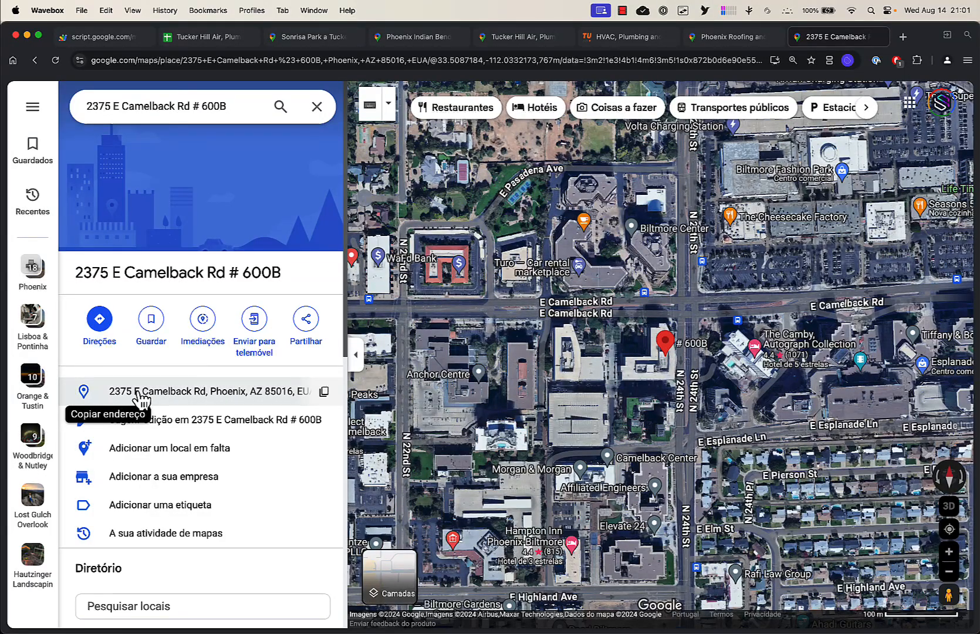
Copy the address from the Google Maps result and compare it with the website's Phoenix address
left_click(324, 392)
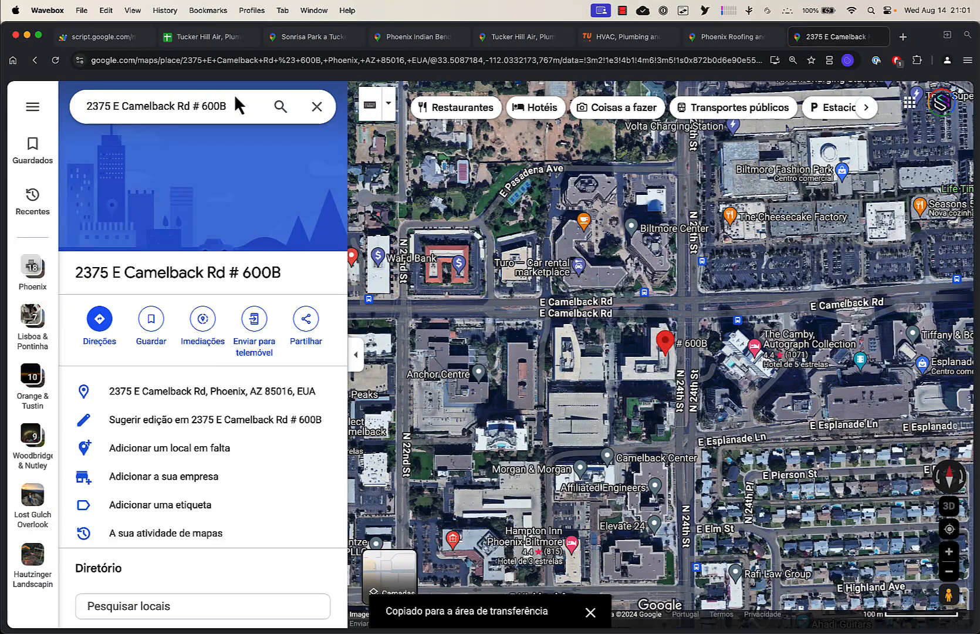
left_click(608, 47)
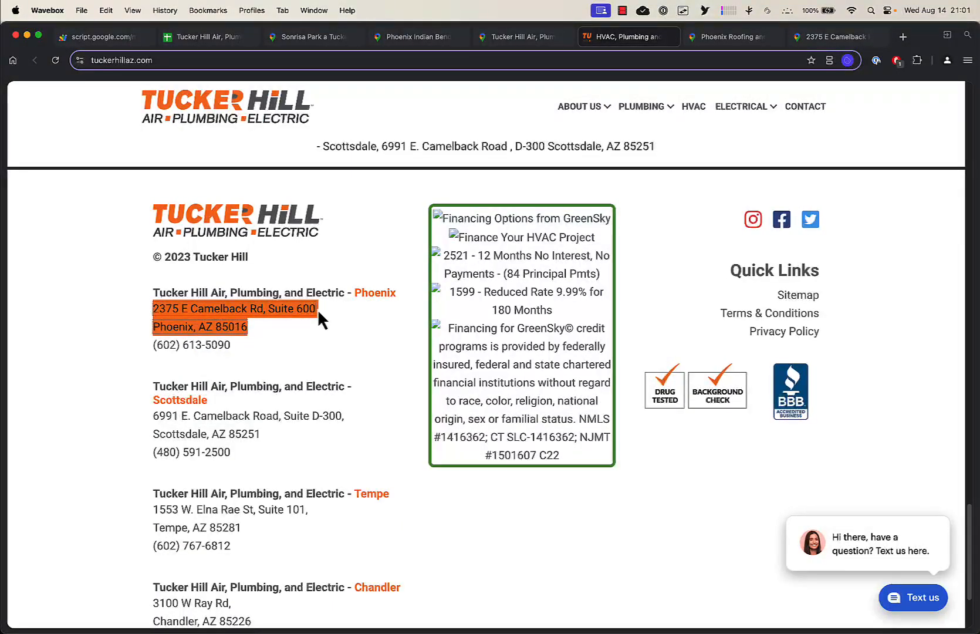
left_click(829, 38)
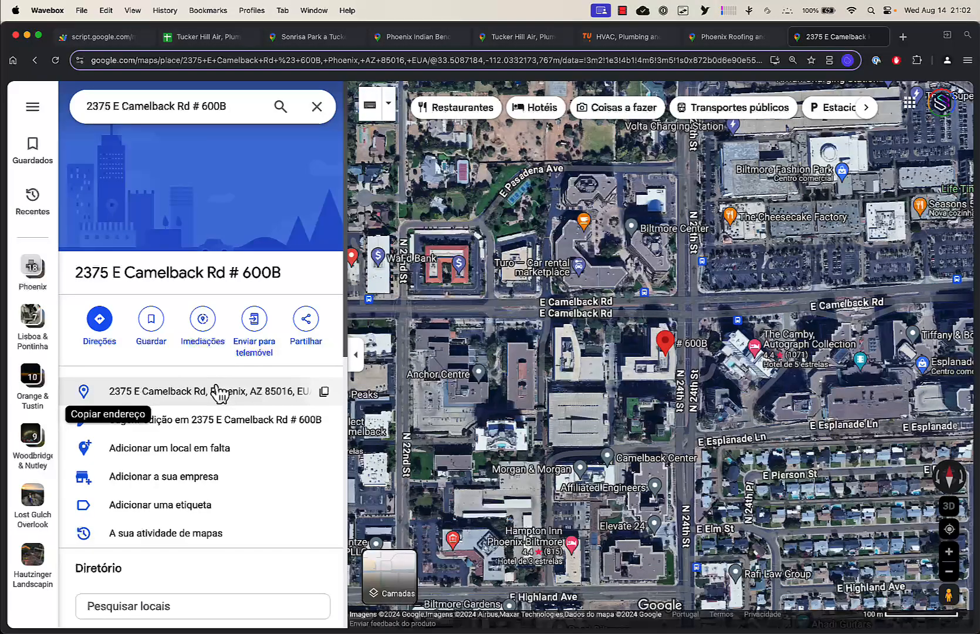
left_click(323, 395)
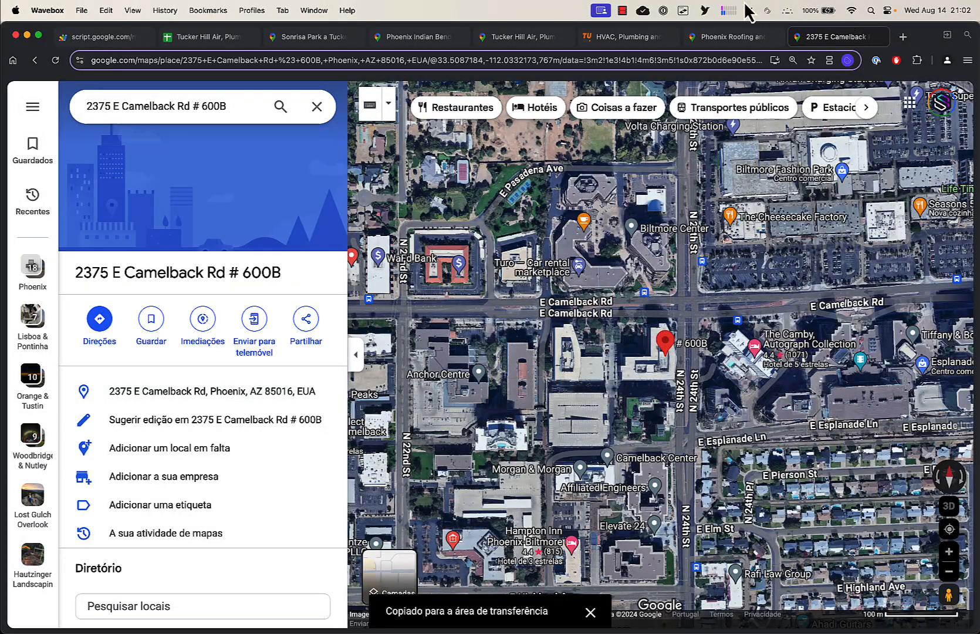
left_click(646, 40)
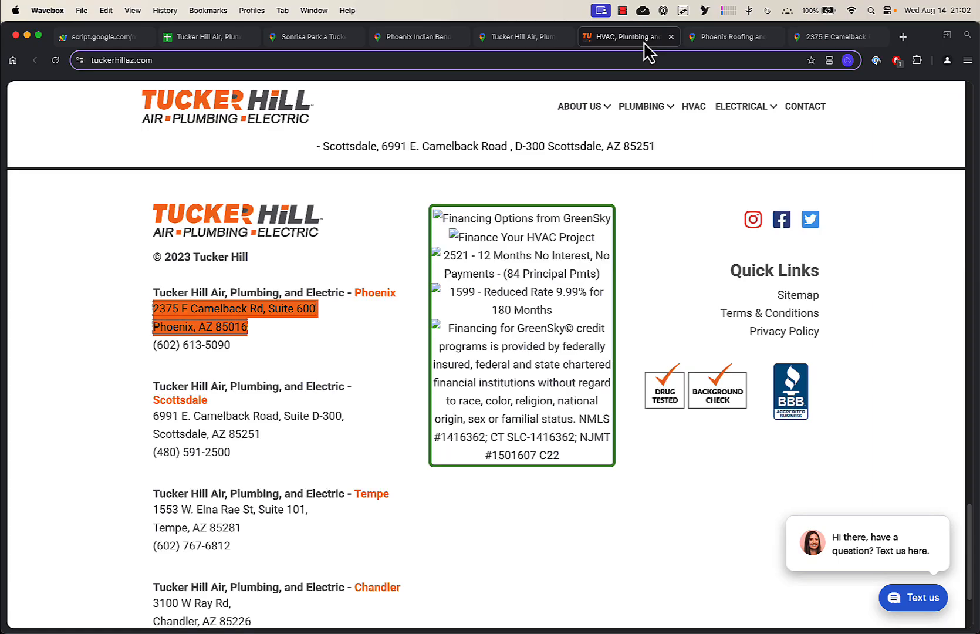
Paste the Phoenix office address copied from Google Maps into the Maps Builder Address field
left_click(844, 39)
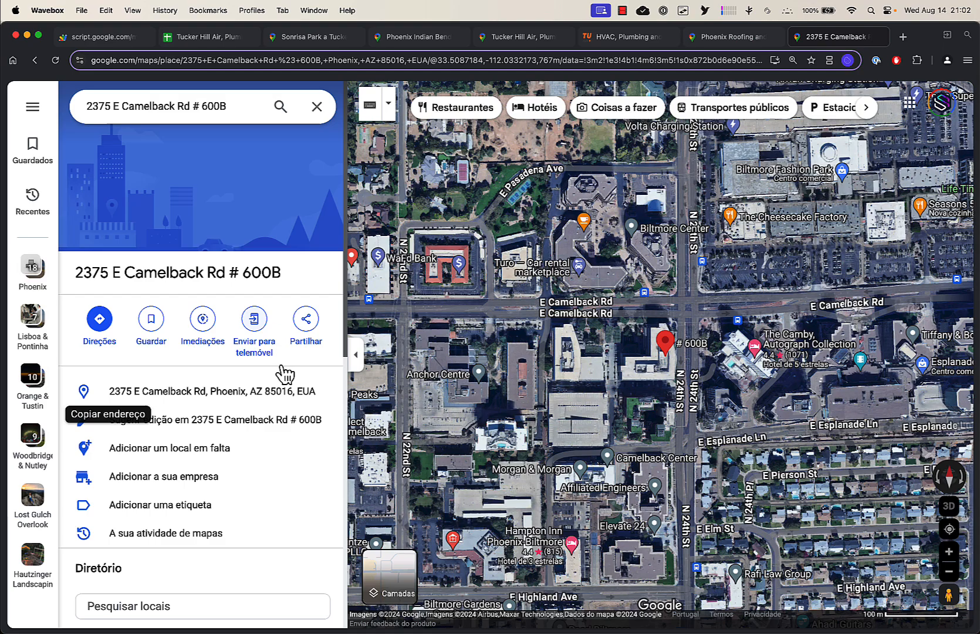
left_click(128, 39)
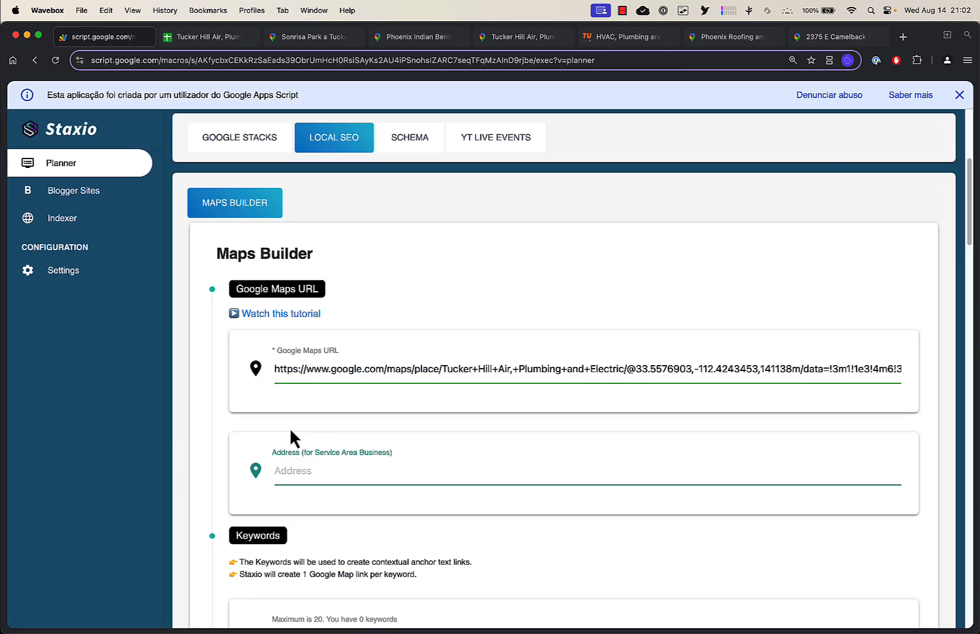
key("super+v")
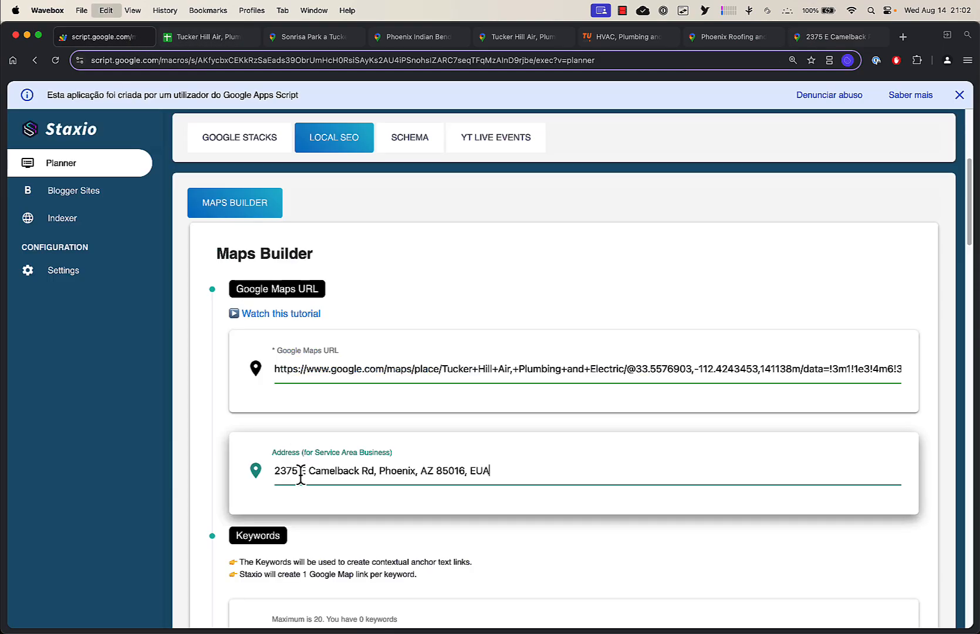
Build the map with the new address and return to the projects list
scroll(525, 316, "down", 20)
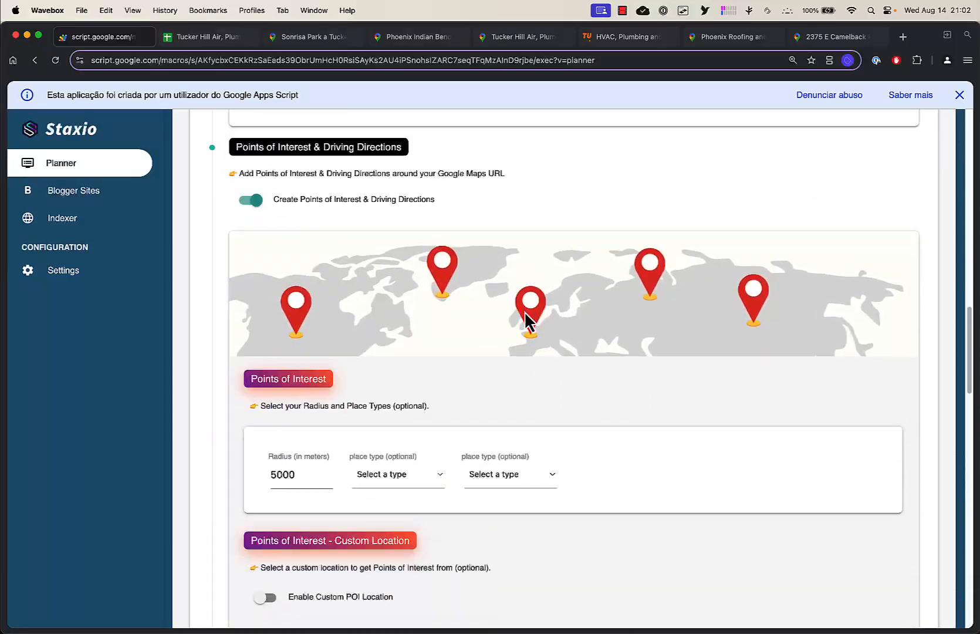
scroll(525, 317, "down", 15)
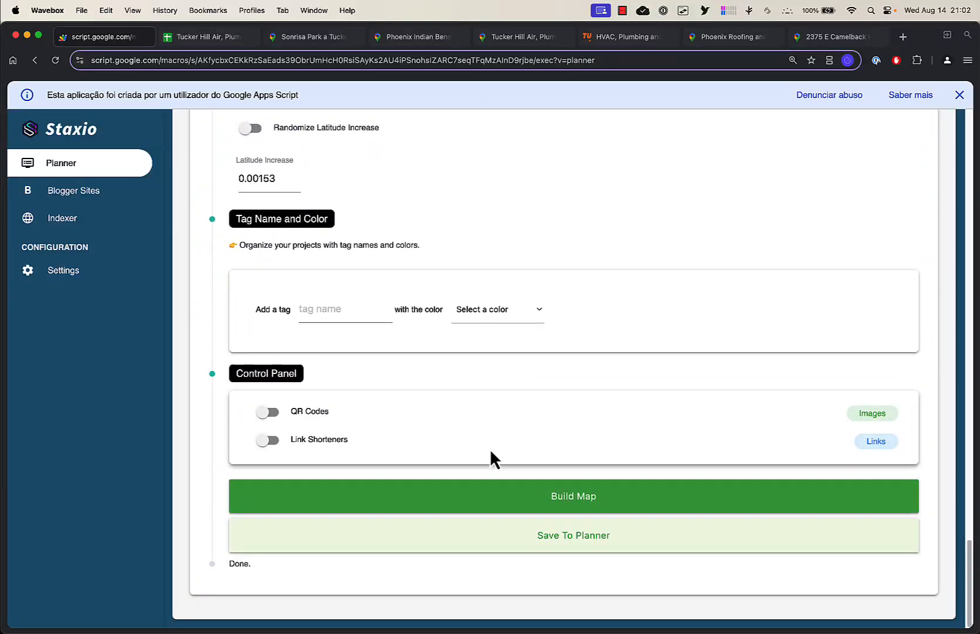
left_click(469, 496)
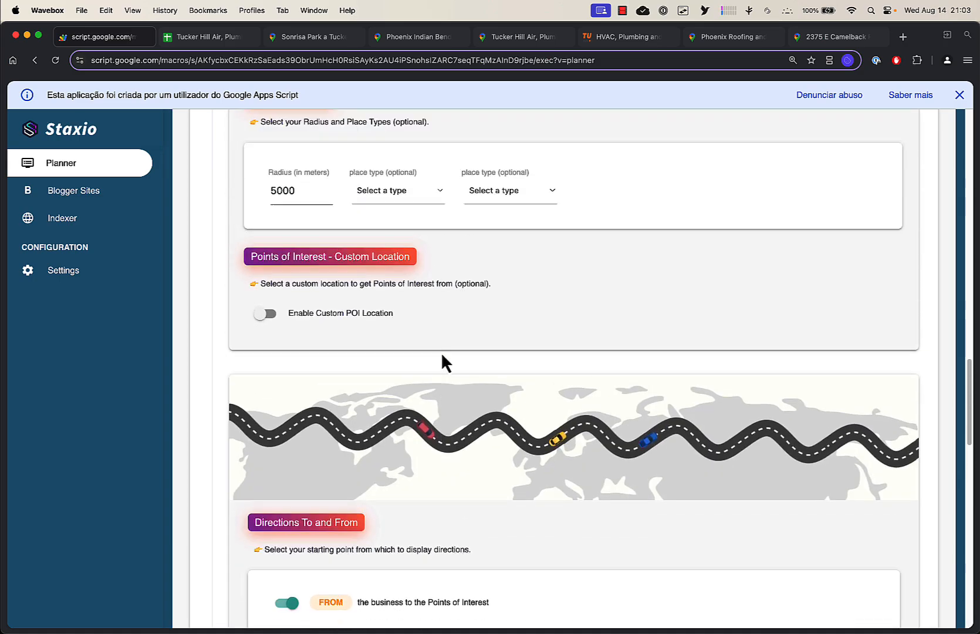
scroll(442, 353, "up", 7)
scroll(442, 355, "up", 10)
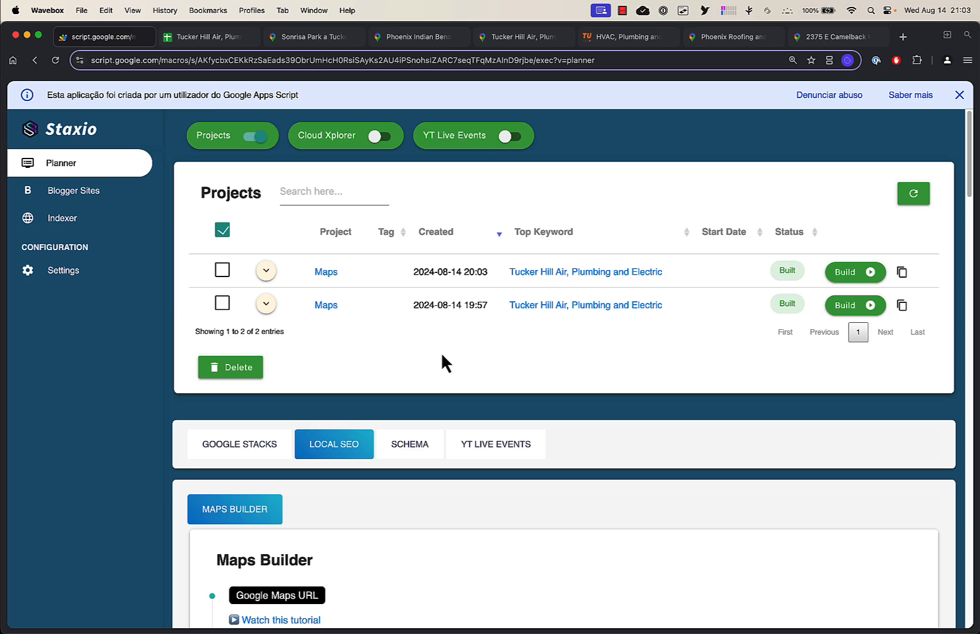
Open the project's spreadsheet and follow a driving link on the FROM Directions sheet into Google Maps
left_click(550, 272)
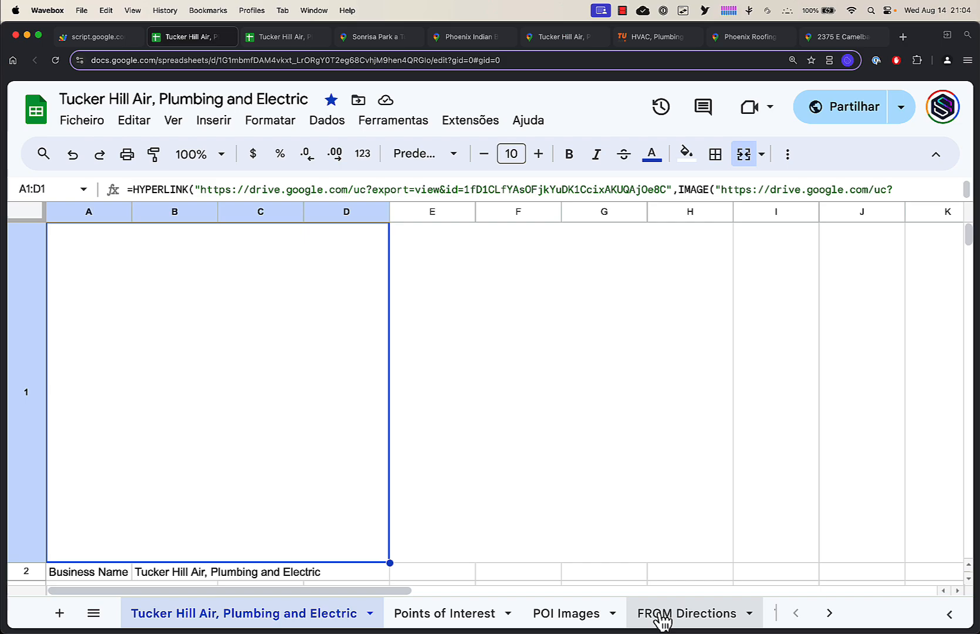
left_click(662, 616)
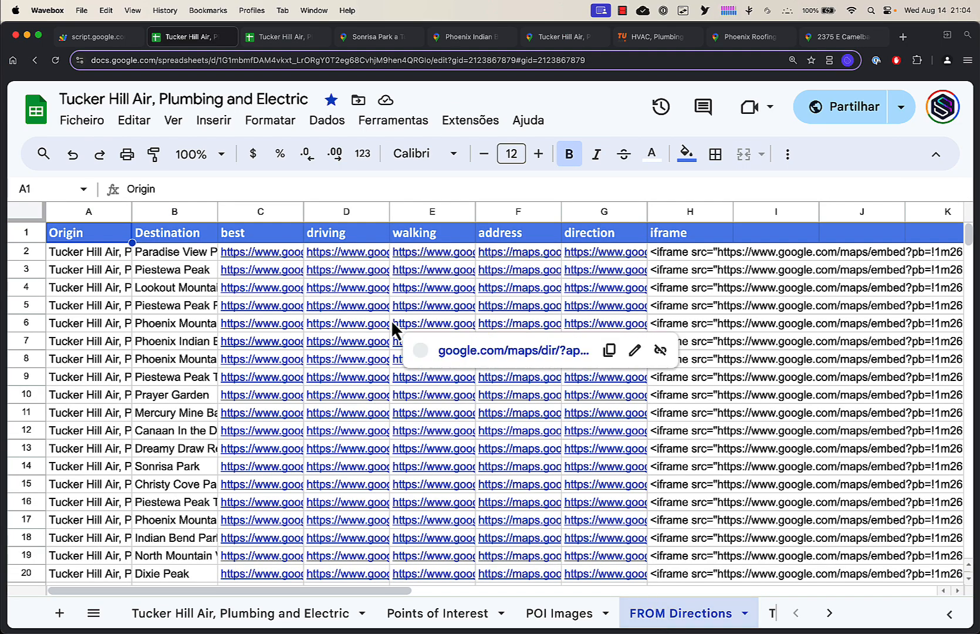
left_click(322, 384)
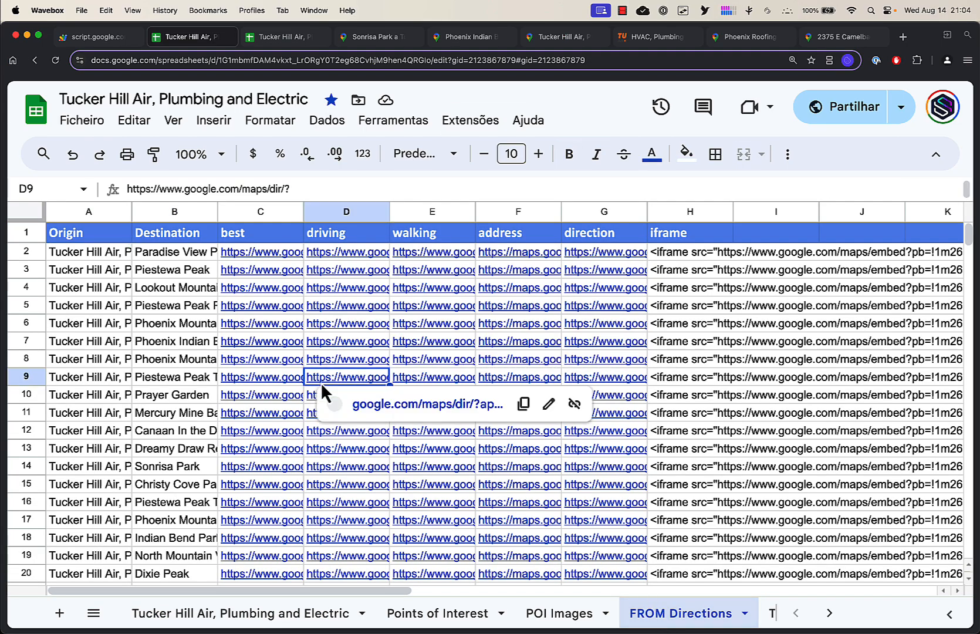
left_click(373, 410)
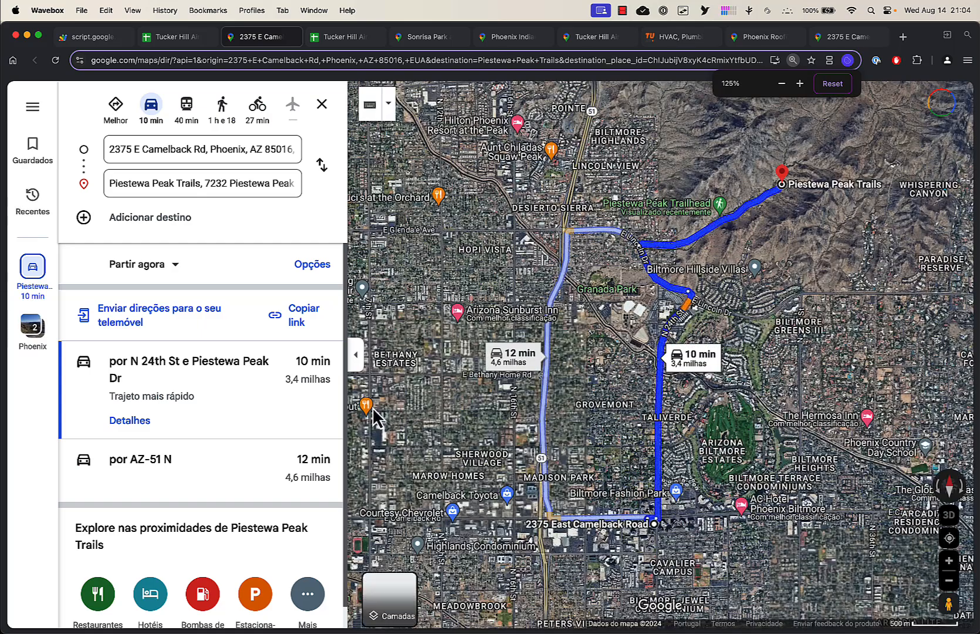
Compare the directions origin in the new tab with the earlier directions tabs
left_click(159, 151)
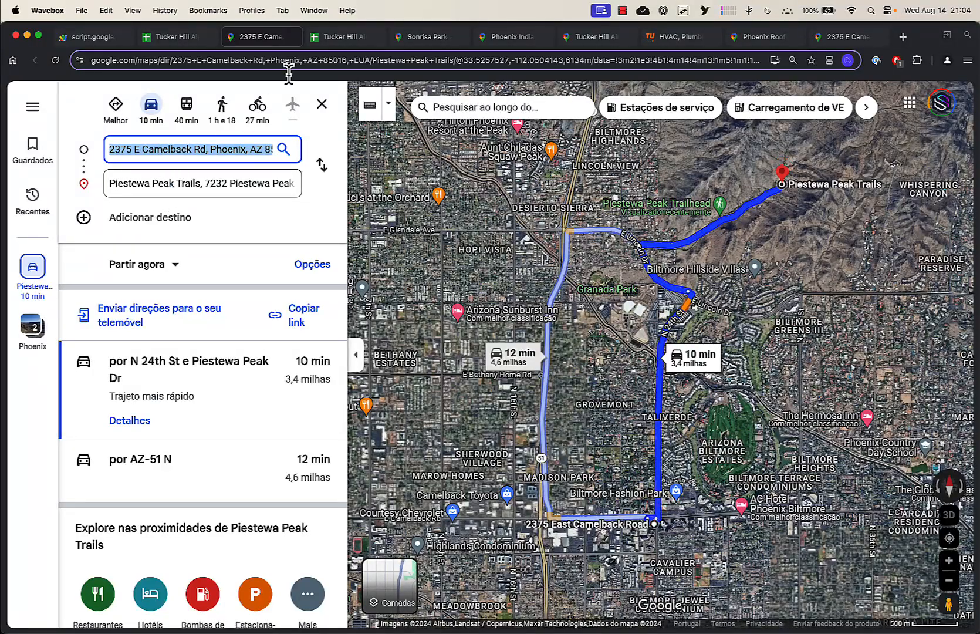
left_click(440, 35)
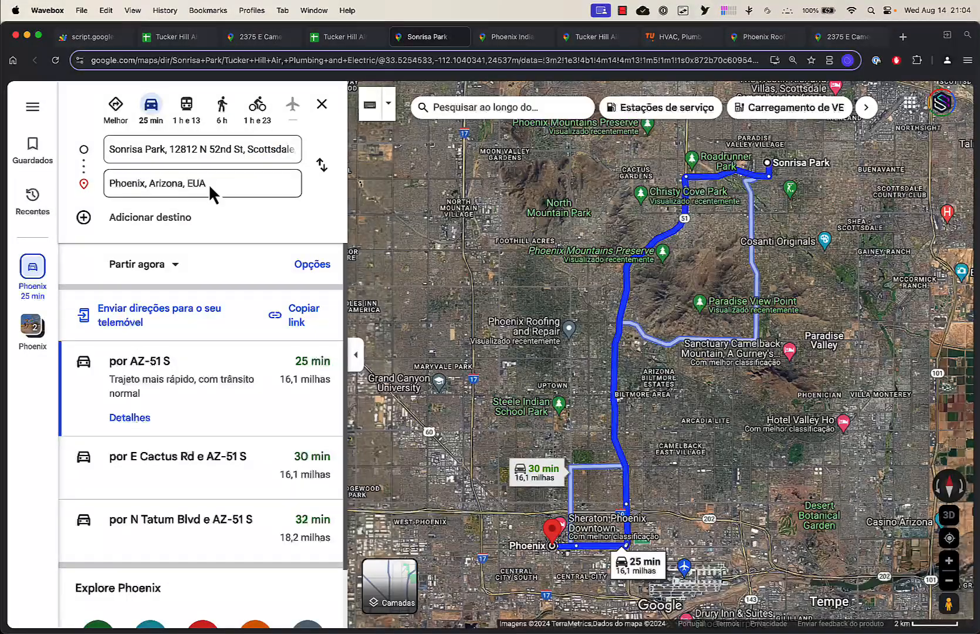
left_click(259, 37)
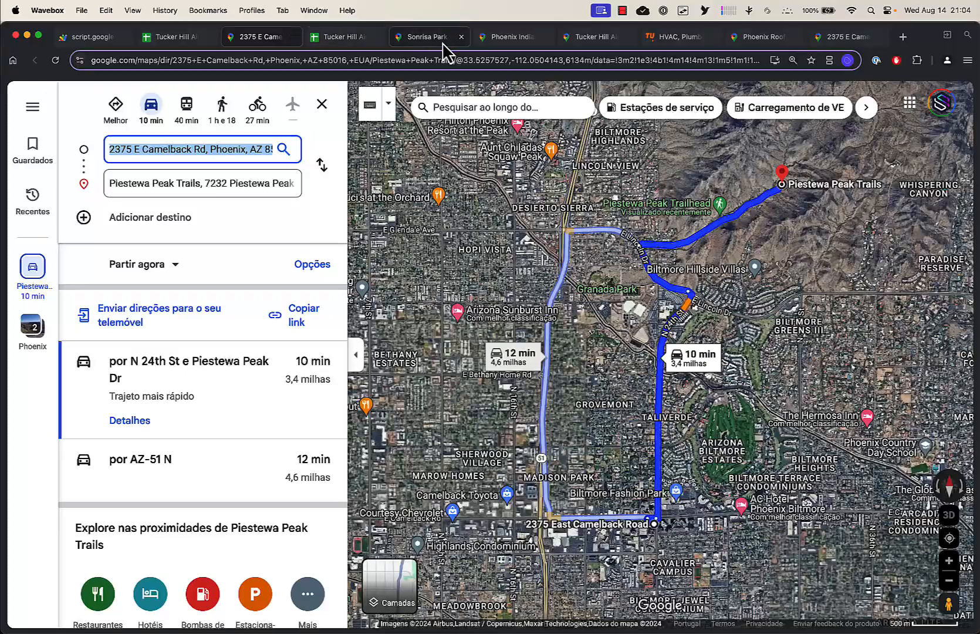
left_click(510, 42)
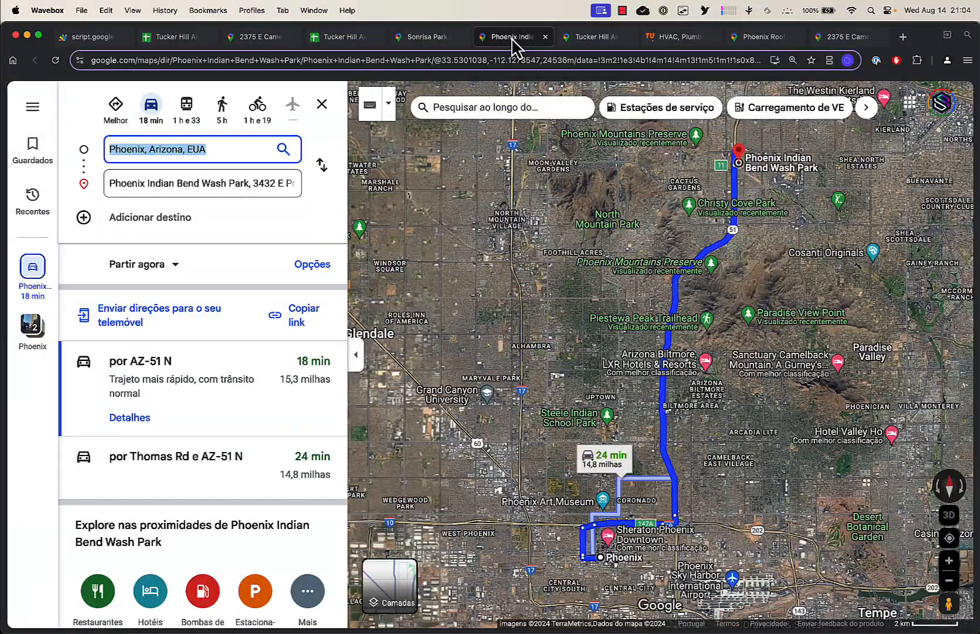
left_click_drag(511, 43, 329, 41)
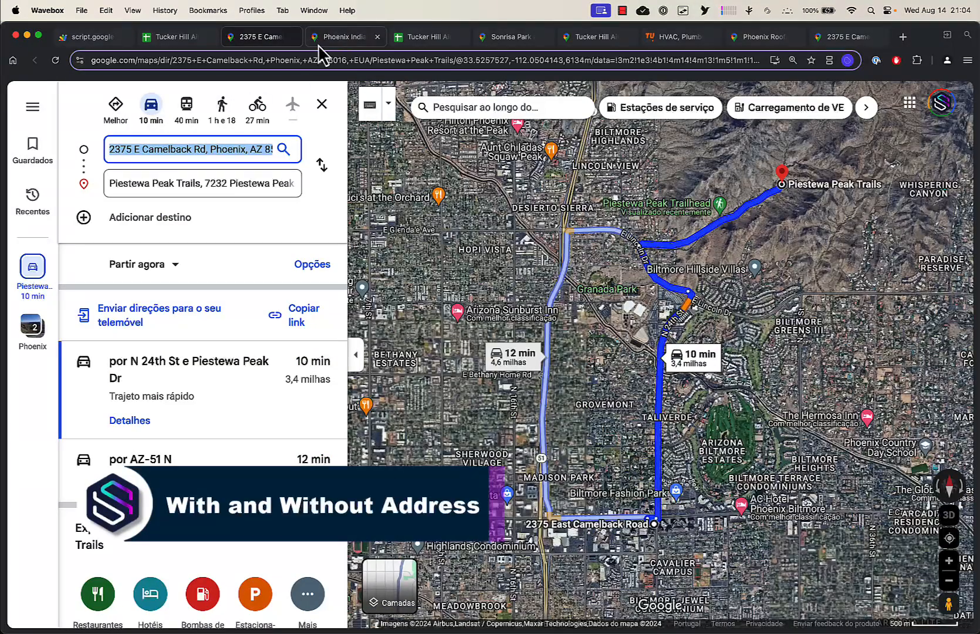
left_click(340, 43)
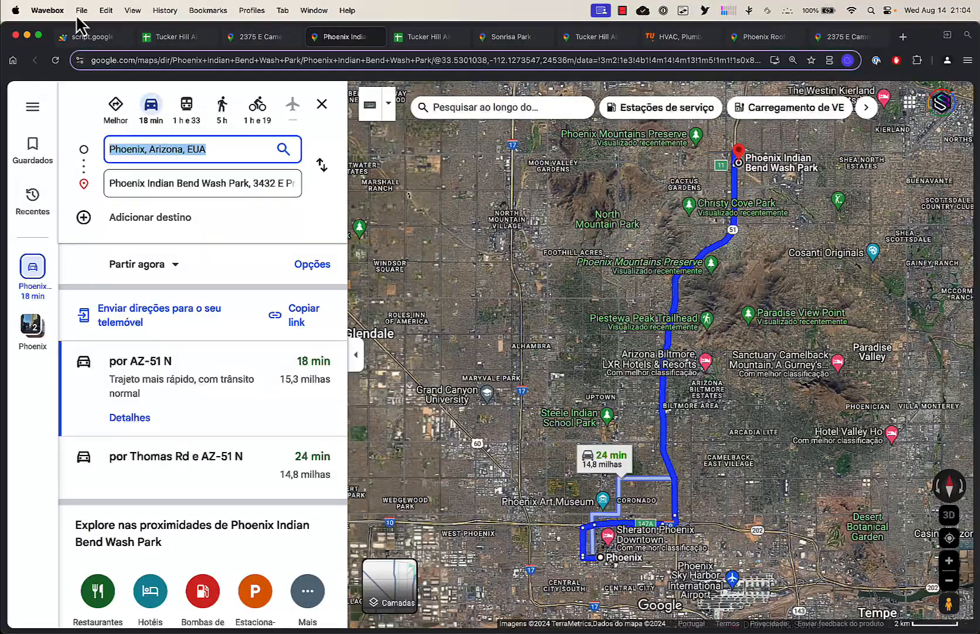
Compare the Maps Builder address with the origins shown in the directions tabs and the spreadsheet
left_click(84, 36)
scroll(343, 314, "down", 6)
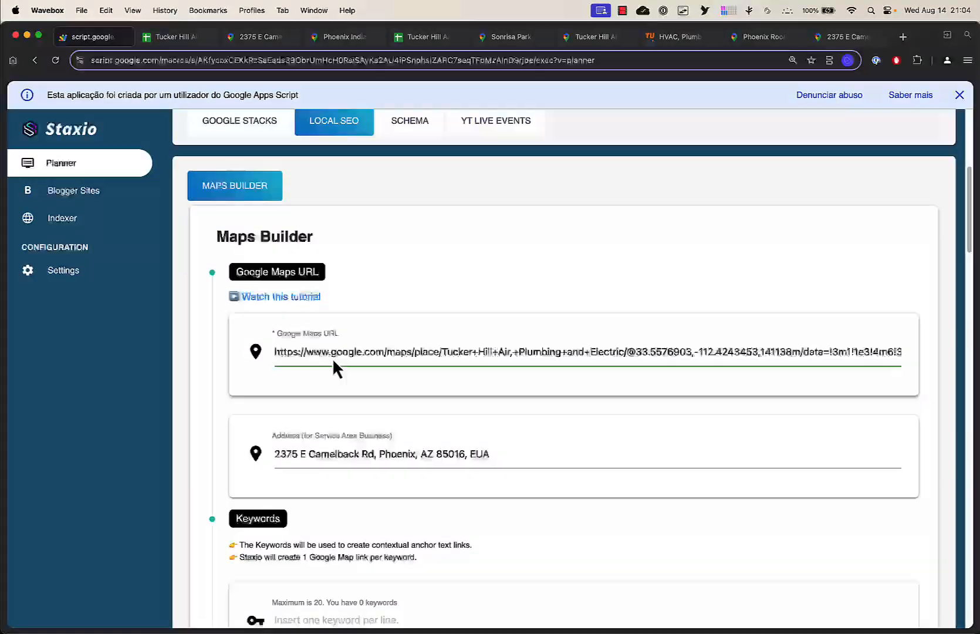
left_click_drag(497, 420, 278, 401)
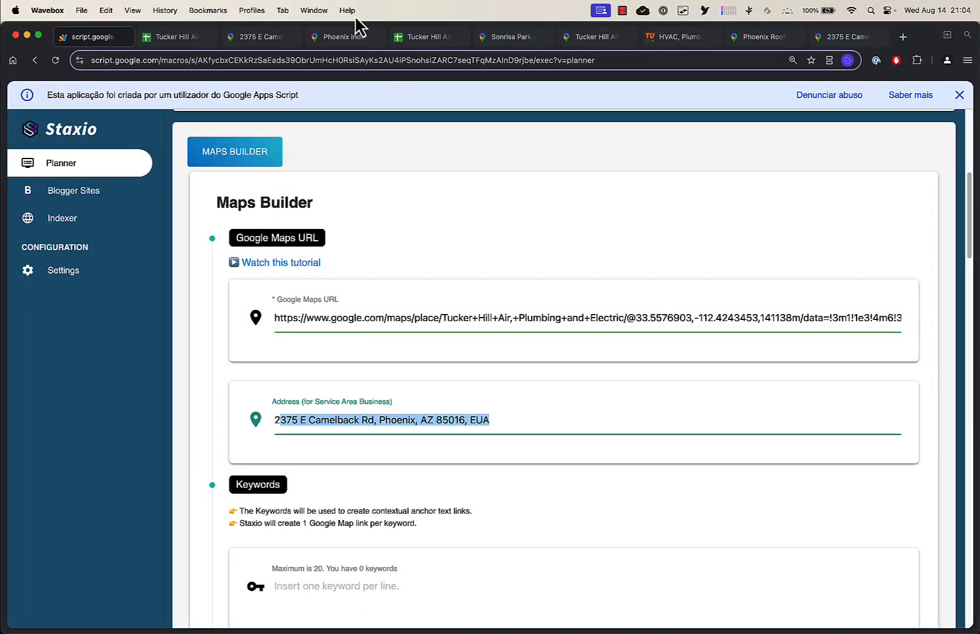
left_click(342, 37)
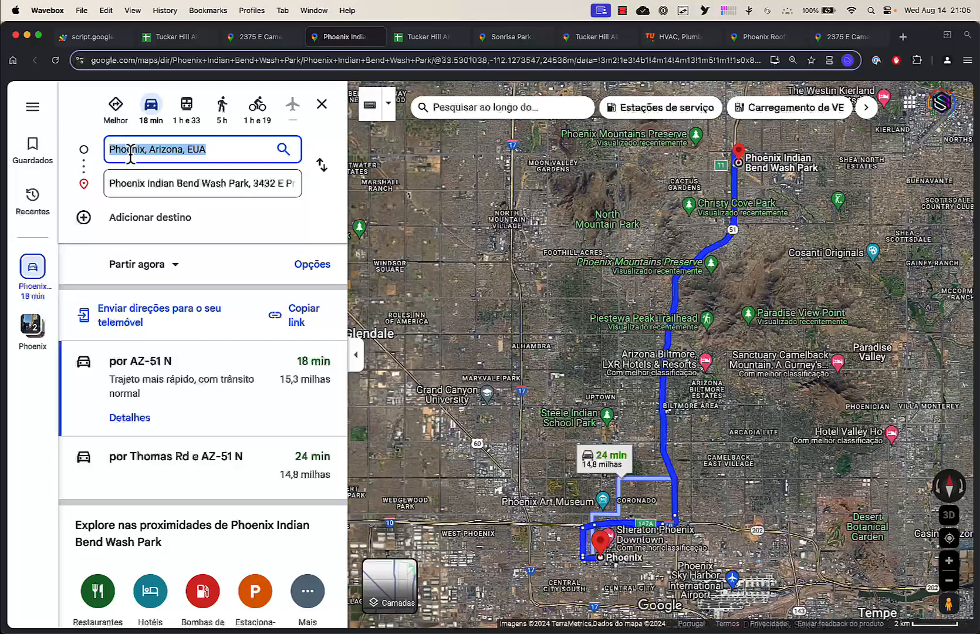
left_click(269, 42)
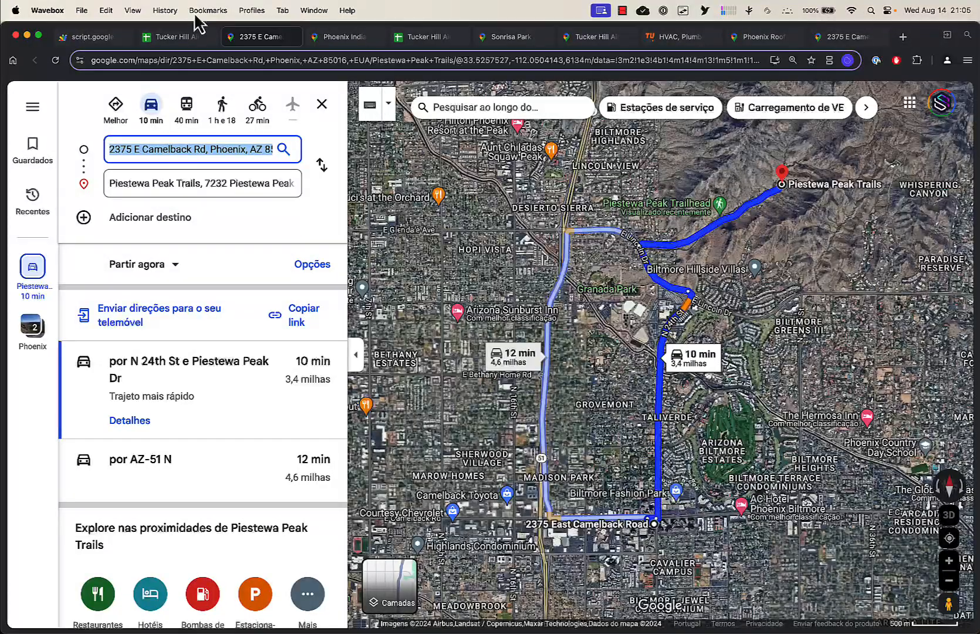
left_click(94, 38)
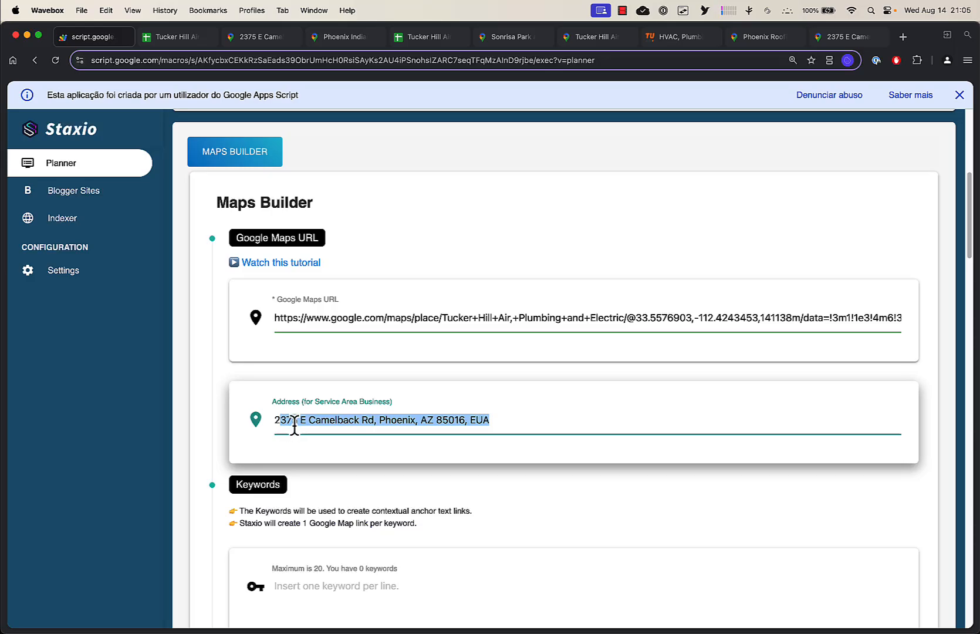
left_click(294, 422)
left_click(259, 37)
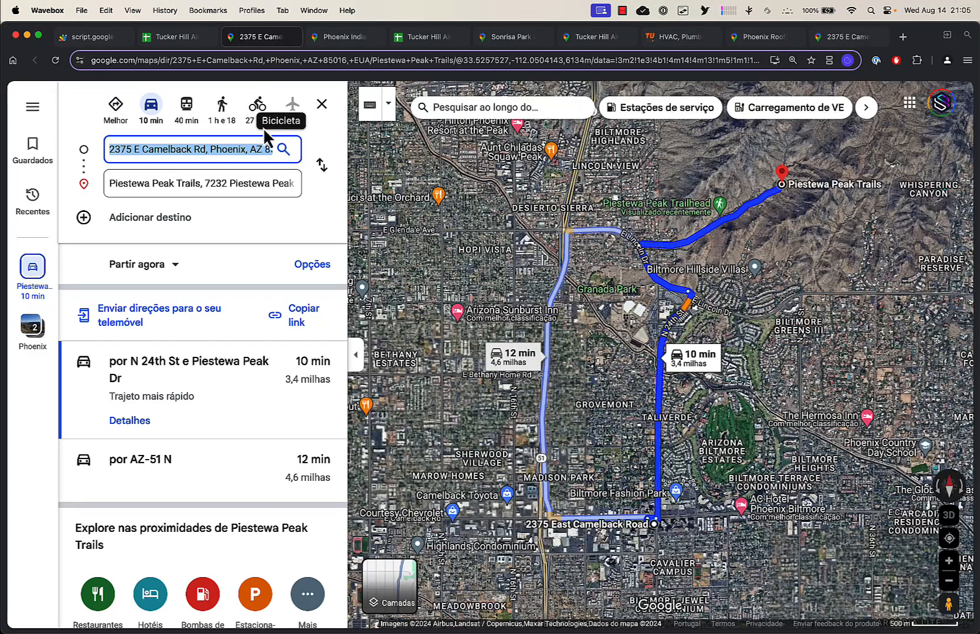
left_click(179, 38)
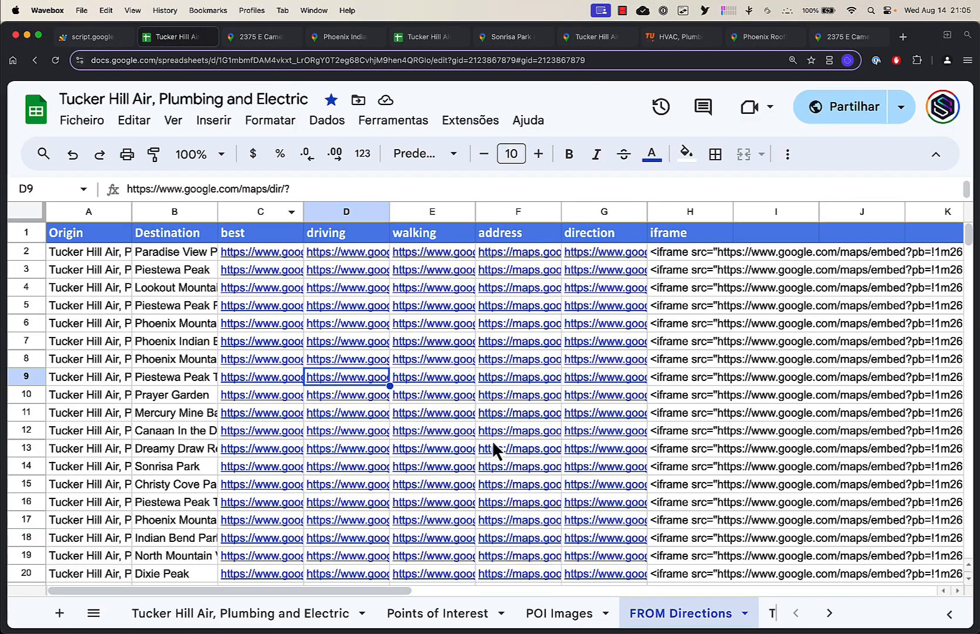
Open a driving link from the TO Directions sheet in Google Maps
left_click(823, 620)
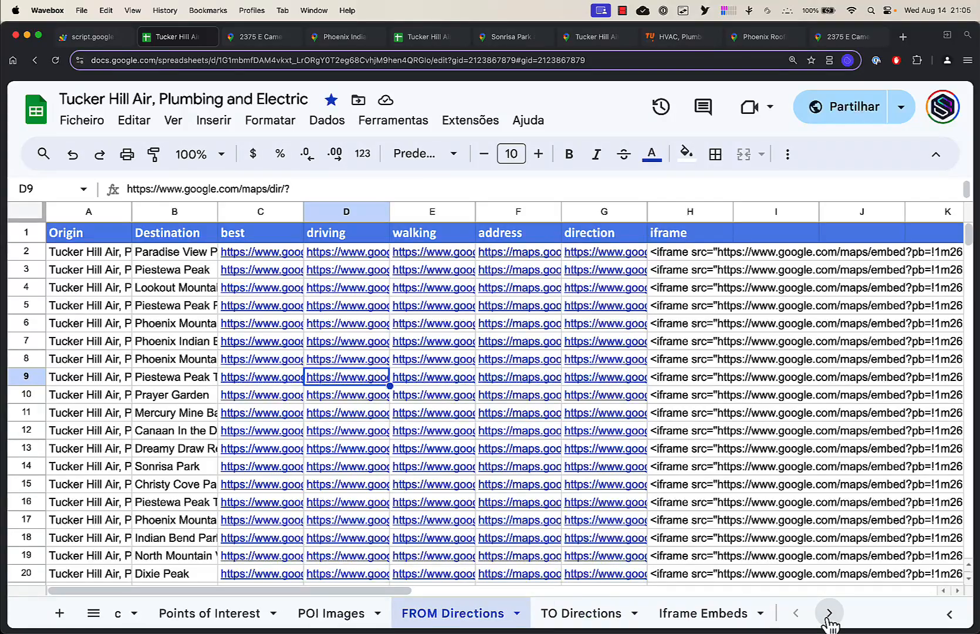
left_click(595, 619)
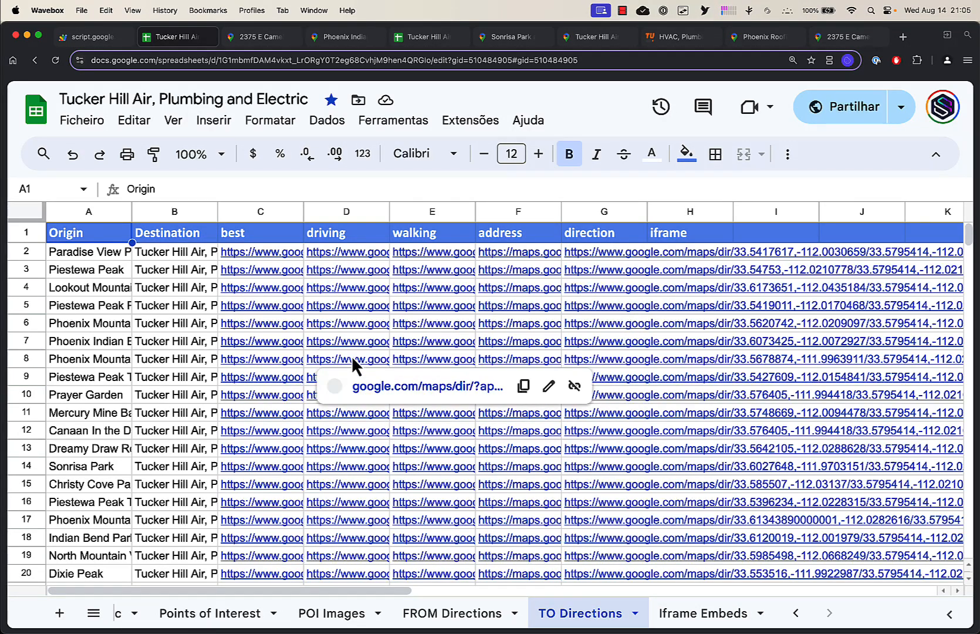
left_click(343, 328)
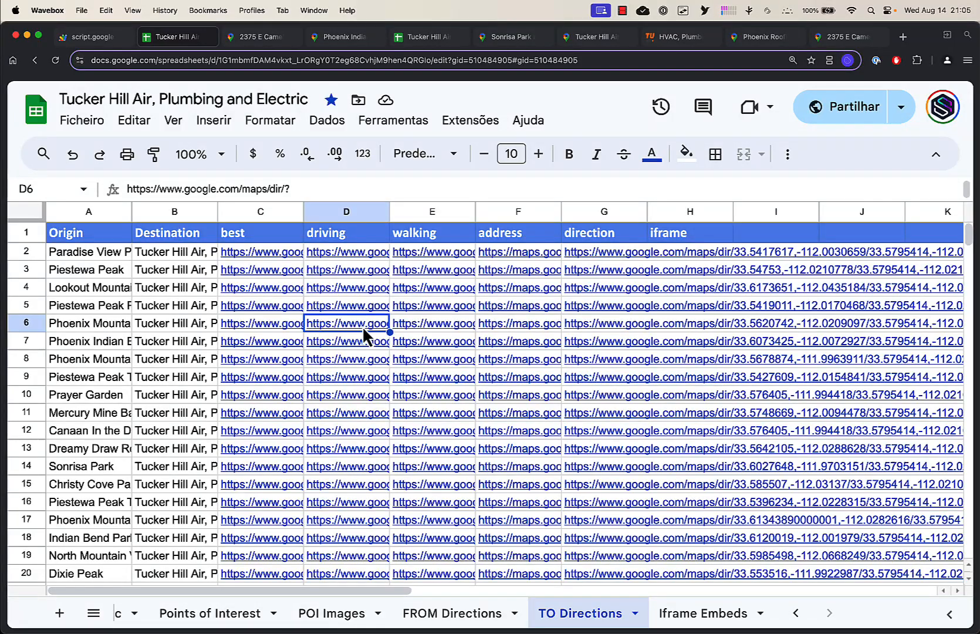
mouse_move(362, 326)
left_click(370, 351)
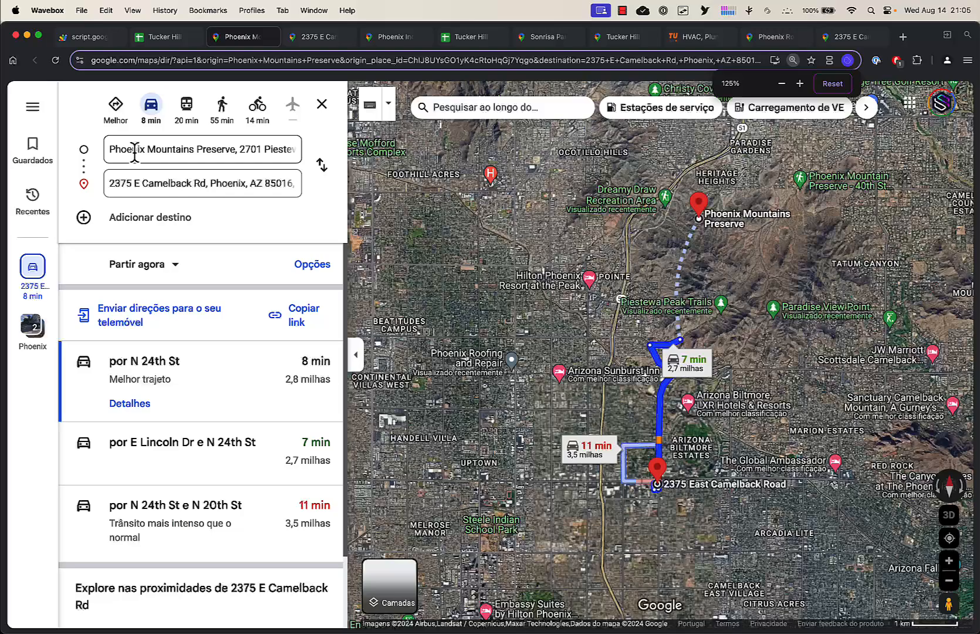
Check the route's origin and destination addresses, then copy the address from the Maps Builder Address field
left_click_drag(112, 149, 258, 149)
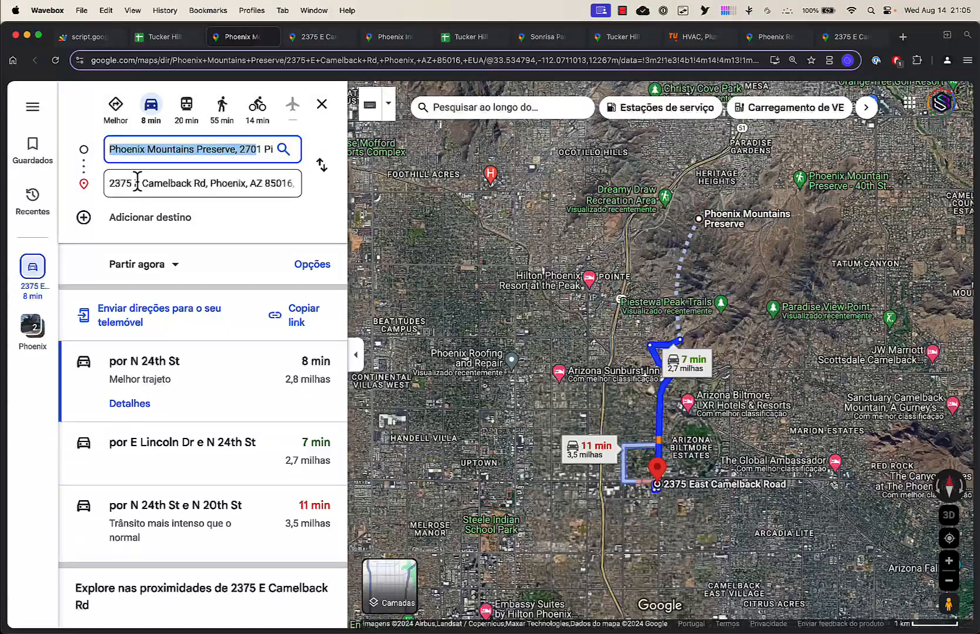
left_click_drag(109, 181, 301, 190)
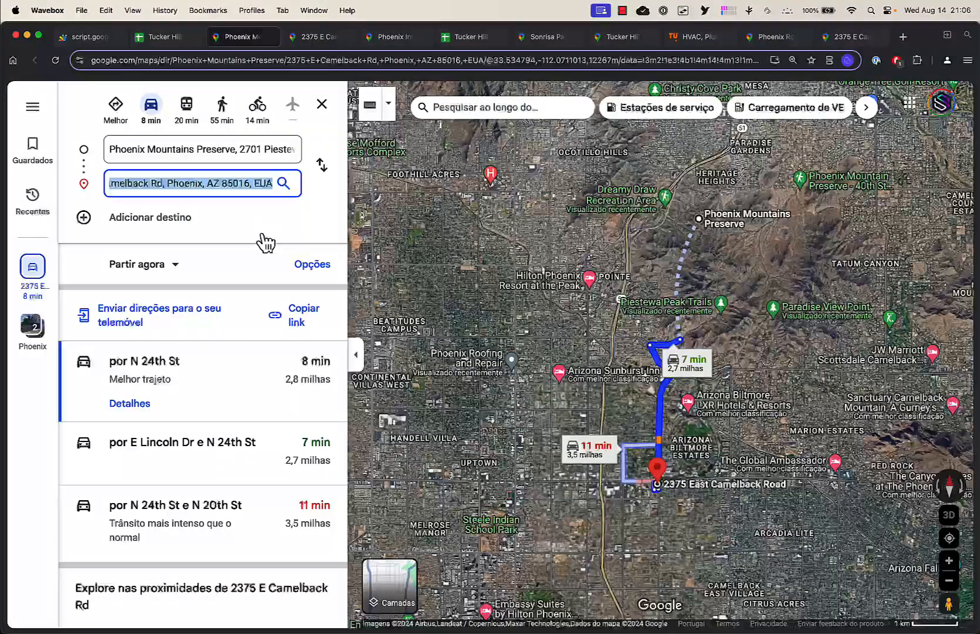
left_click(88, 37)
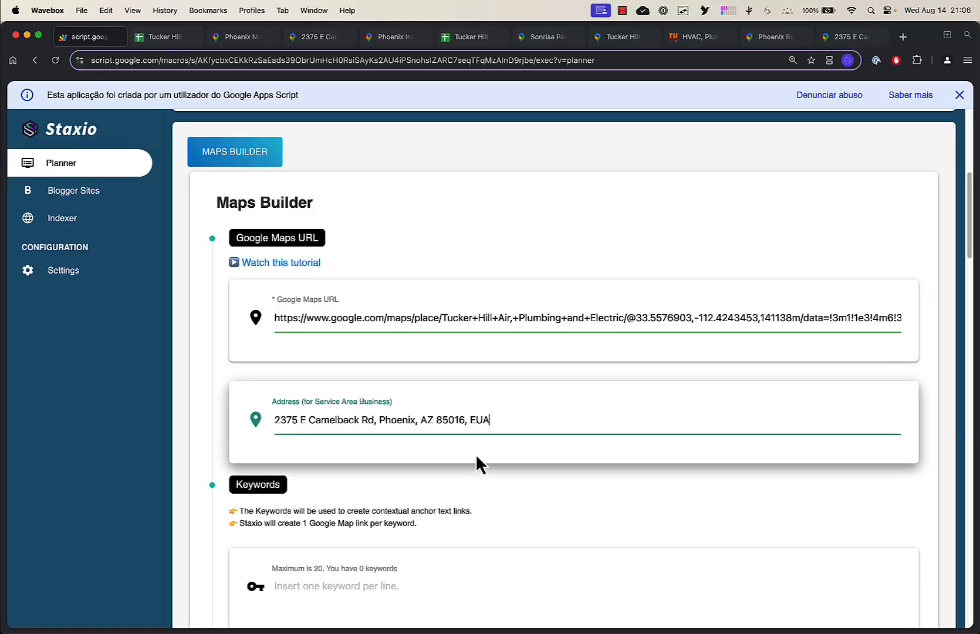
mouse_move(506, 422)
left_mouse_down()
mouse_move(275, 423)
mouse_move(501, 423)
left_mouse_up()
key("super+c")
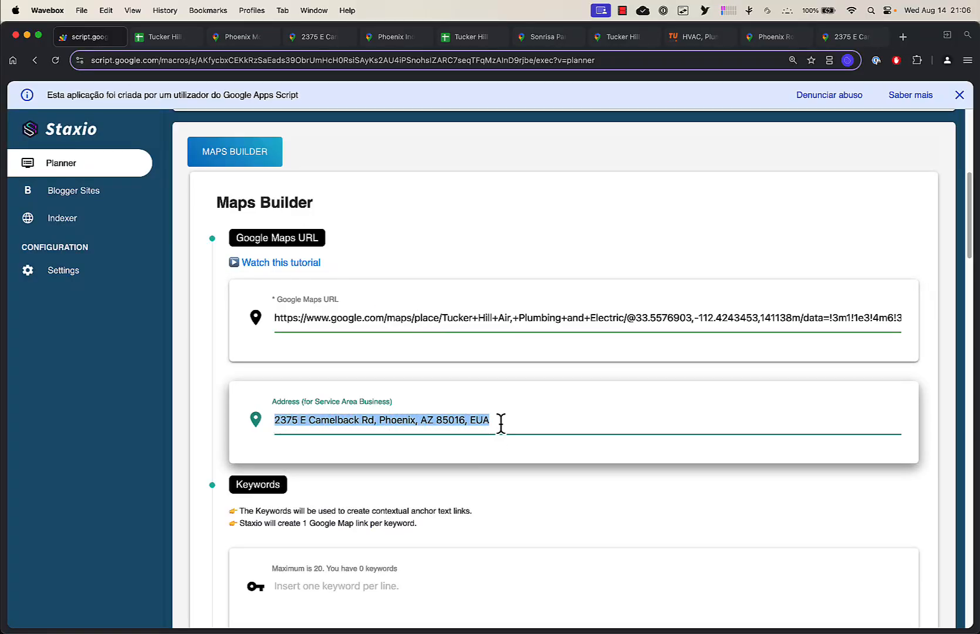